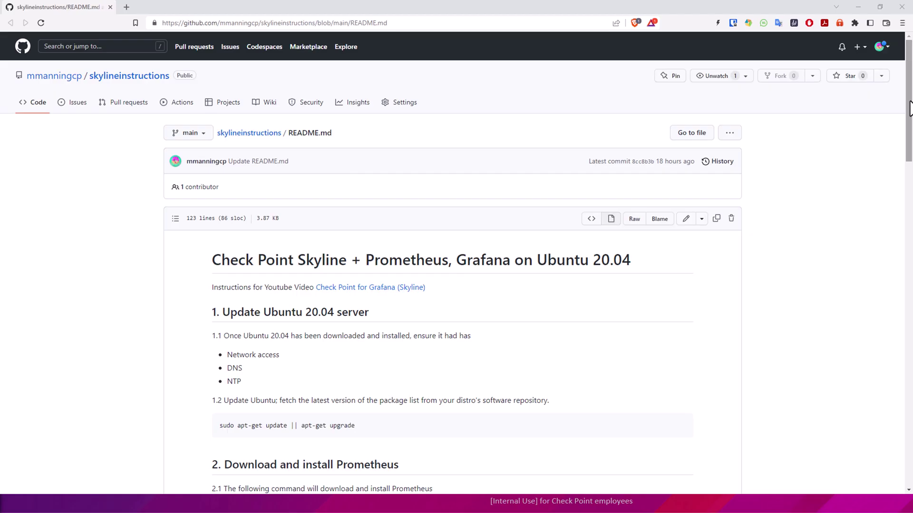
# - Scroll the skylineinstructions README down to the apt-get update command and section 2
pyautogui.moveTo(909, 100); pyautogui.dragTo(911, 287)
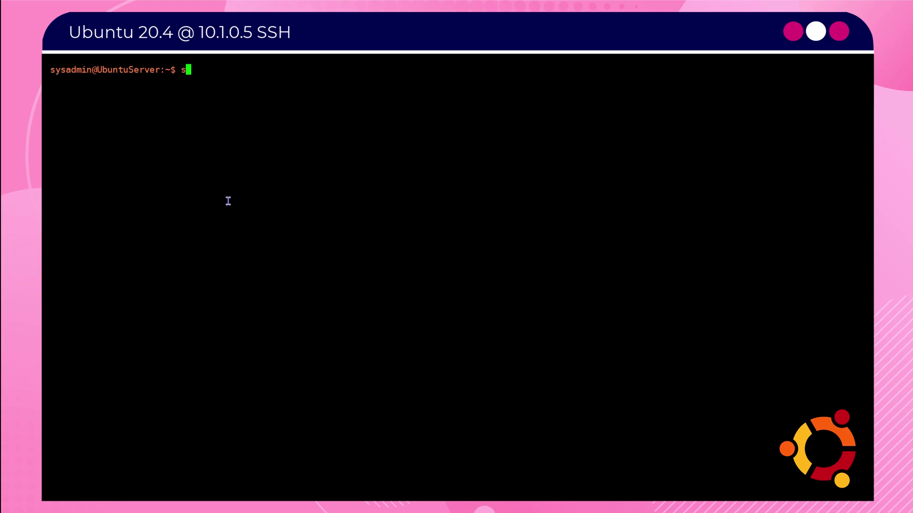
# - Refresh package lists and upgrade installed packages with apt-get update and upgrade
pyautogui.write('sudo apt-get update')
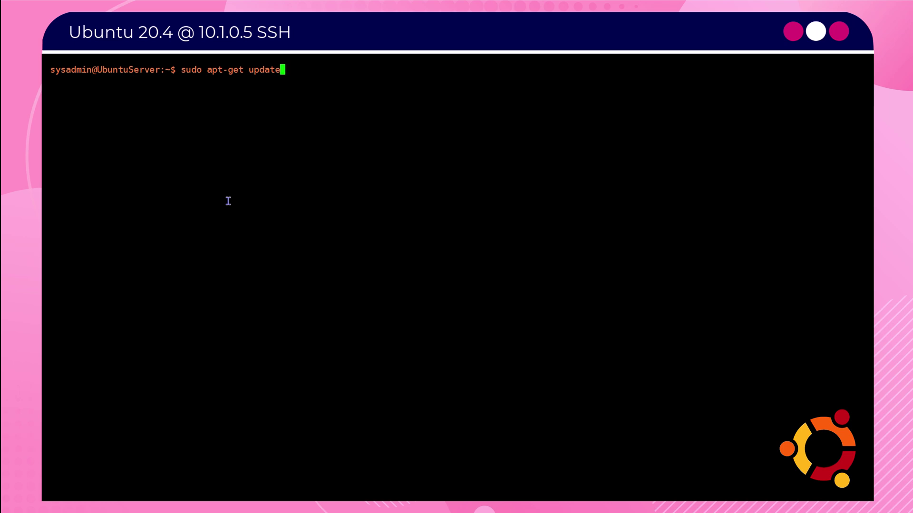
pyautogui.press('Return')
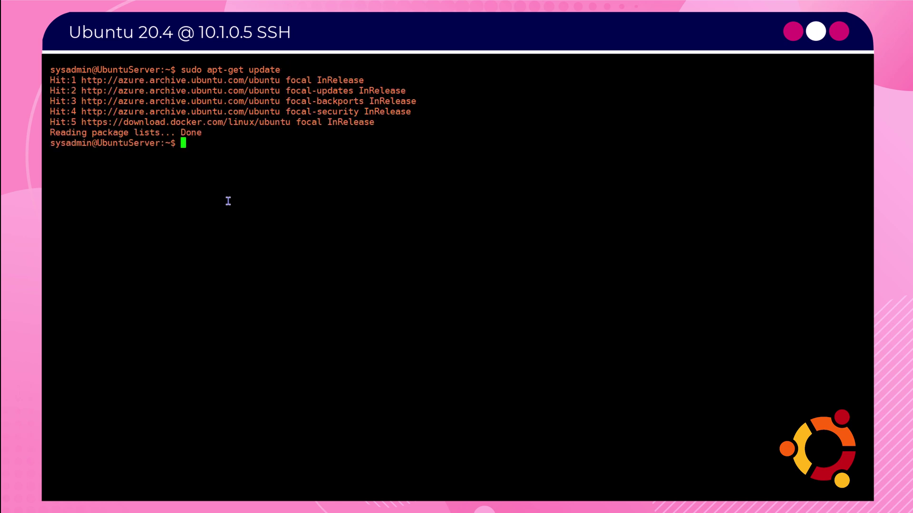
pyautogui.write('sudo apt-get upgrade')
pyautogui.press('Return')
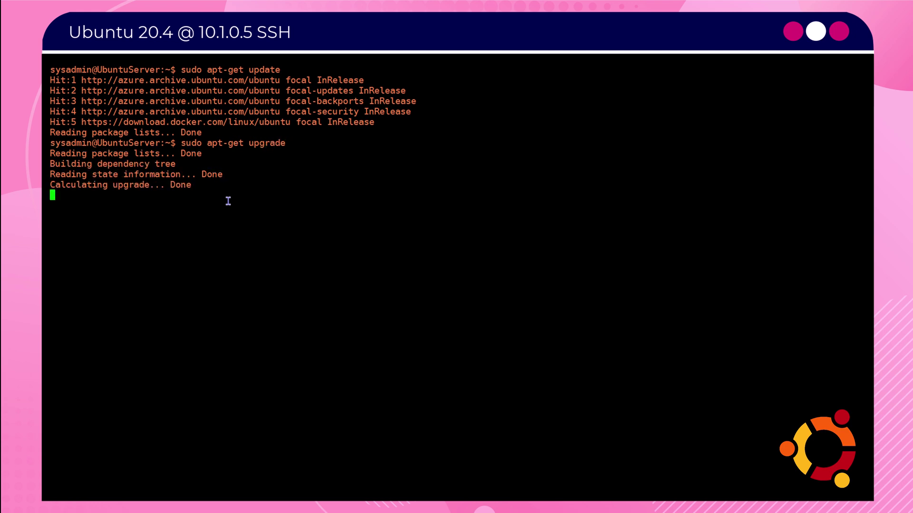
pyautogui.write('clear')
pyautogui.press('Return')
# - Download prometheus-2.38.0.linux-amd64.tar.gz with wget and clear the screen
pyautogui.write('wget https://github.com/prometheus/prometheus/releases/download/v2.38.0/prometheus-2.38.0.linux-amd64.tar.gz')
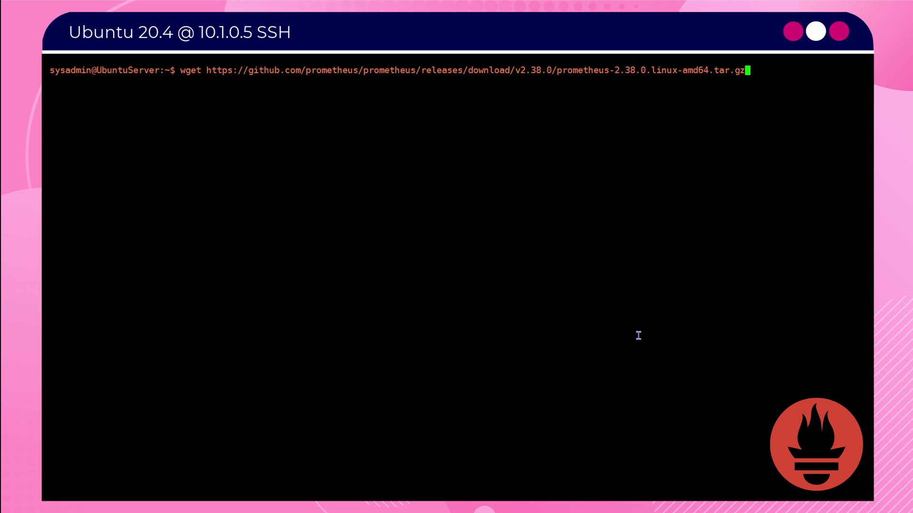
pyautogui.press('Return')
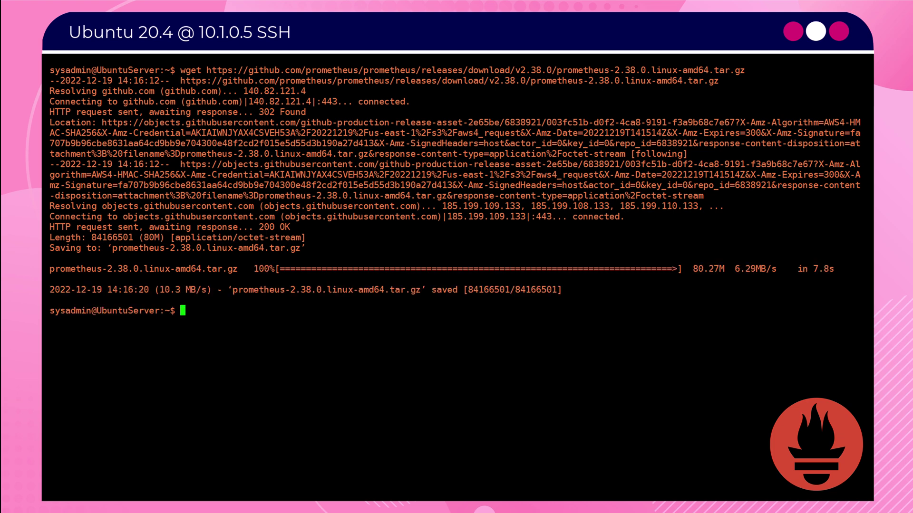
pyautogui.hotkey('ctrl', 'l')
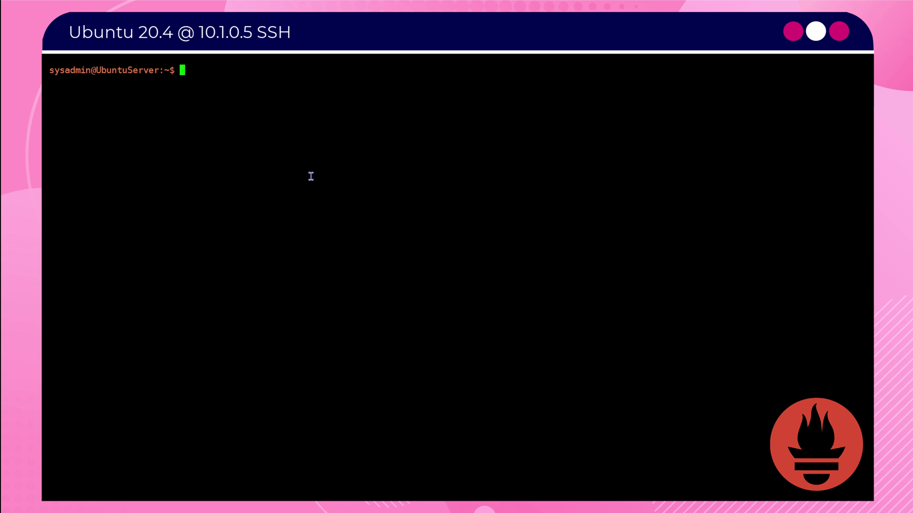
# - Create the prome and node_exporter system users and the Prometheus folders, including /var/lib/prometheus
pyautogui.write('sudo useradd --no-create-home --shell /bin/false prome')
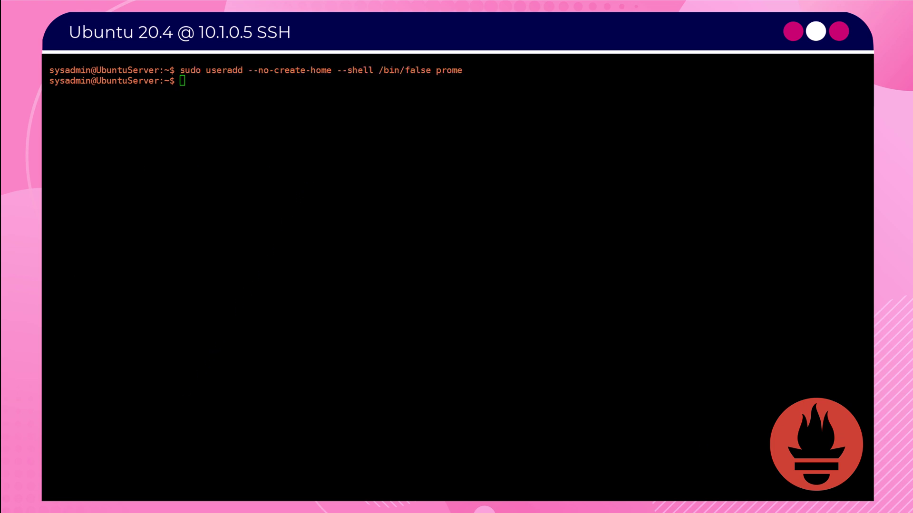
pyautogui.rightClick(242, 212)
pyautogui.press('Return')
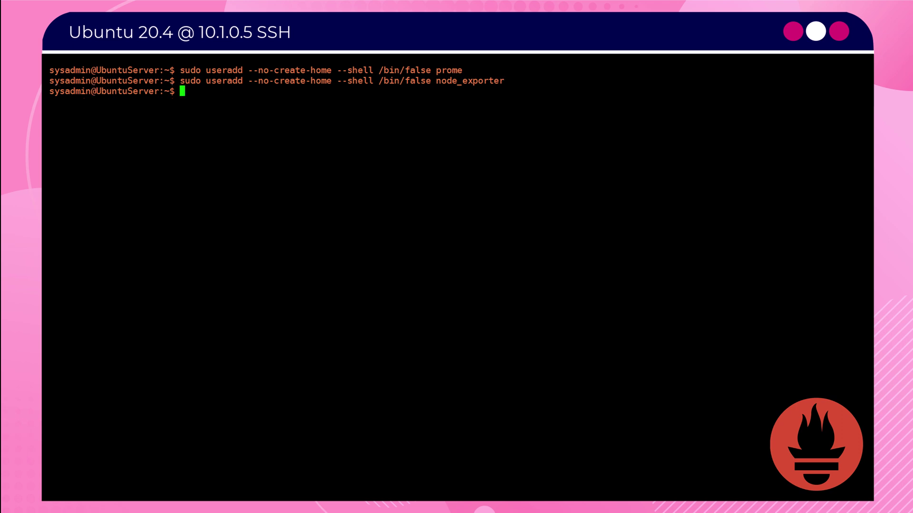
pyautogui.rightClick(234, 177)
pyautogui.press('Return')
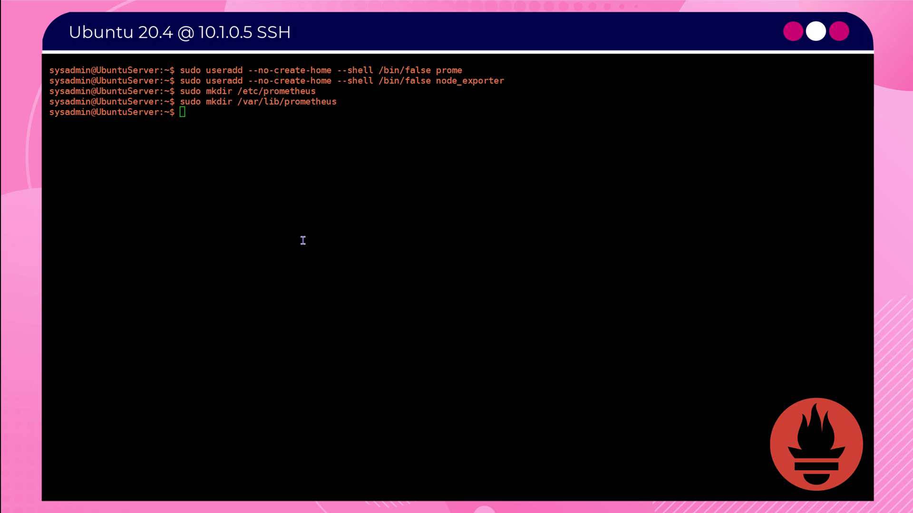
# - List the home folder and extract prometheus-2.38.0.linux-amd64.tar.gz
pyautogui.click(336, 246)
pyautogui.write('clear')
pyautogui.press('Return')
pyautogui.write('ls -l')
pyautogui.press('Return')
pyautogui.write('sudo tar xvf prometheus-2.38.0.linux-amd64.tar.gz')
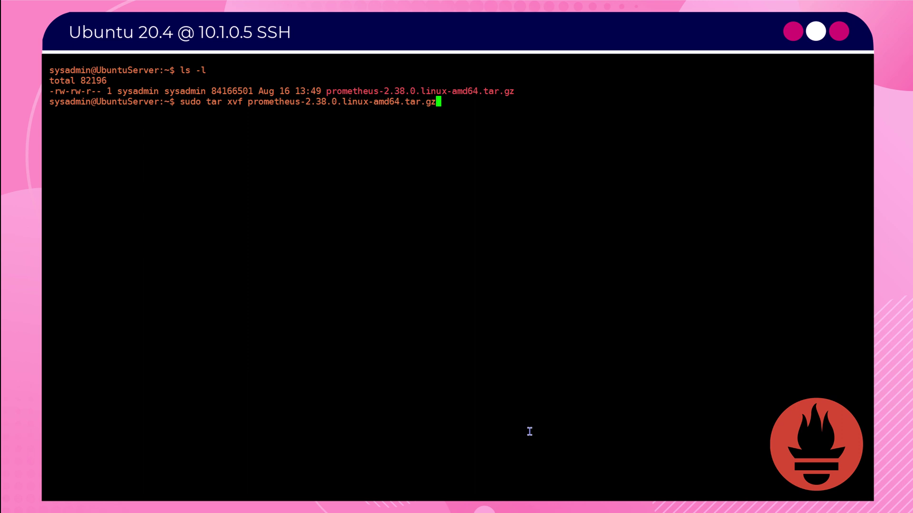
pyautogui.press('Return')
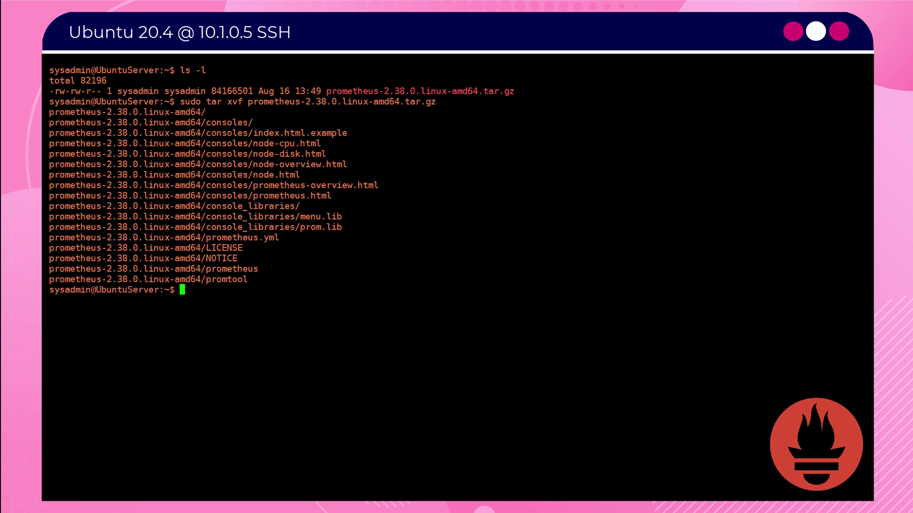
# - Copy prometheus and promtool into /usr/local/bin and make them owned by prome
pyautogui.write('sudo cp prometheus-2.38.0.linux-amd64/prometheus /usr/local/bin/')
pyautogui.press('Return')
pyautogui.write('sudo cp prometheus-2.38.0.linux-amd64/promtool /usr/local/bin/')
pyautogui.press('Return')
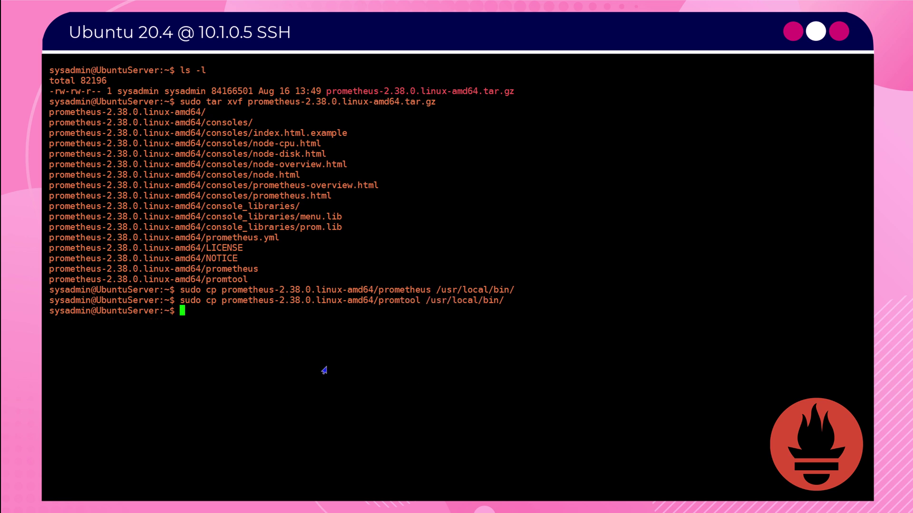
pyautogui.write('sudo chown prome:prome /usr/local/bin/prometheus')
pyautogui.press('Return')
pyautogui.write('sudo chown prome:prome /usr/local/bin/promtool')
# - Copy consoles and console_libraries into /etc/prometheus, owned recursively by prome
pyautogui.press('Return')
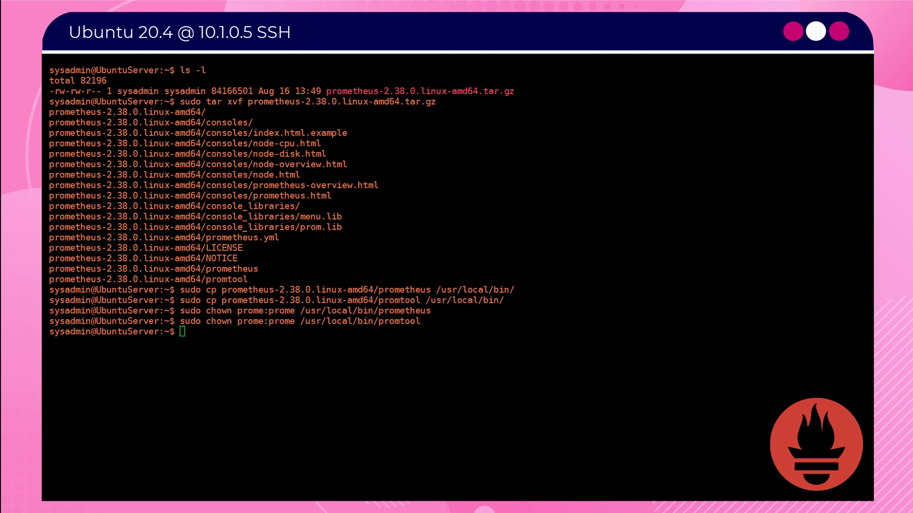
pyautogui.write('sudo cp -r prometheus-2.38.0.linux-amd64/consoles /etc/prometheus')
pyautogui.press('Return')
pyautogui.write('sudo cp -r prometheus-2.38.0.linux-amd64/console_libraries /etc/prometheus')
pyautogui.press('Return')
pyautogui.write('sudo chown -R prome:prome /etc/prometheus/consoles')
pyautogui.press('Return')
pyautogui.write('sudo chown -R prome:prome /etc/prometheus/console_libraries')
pyautogui.press('Return')
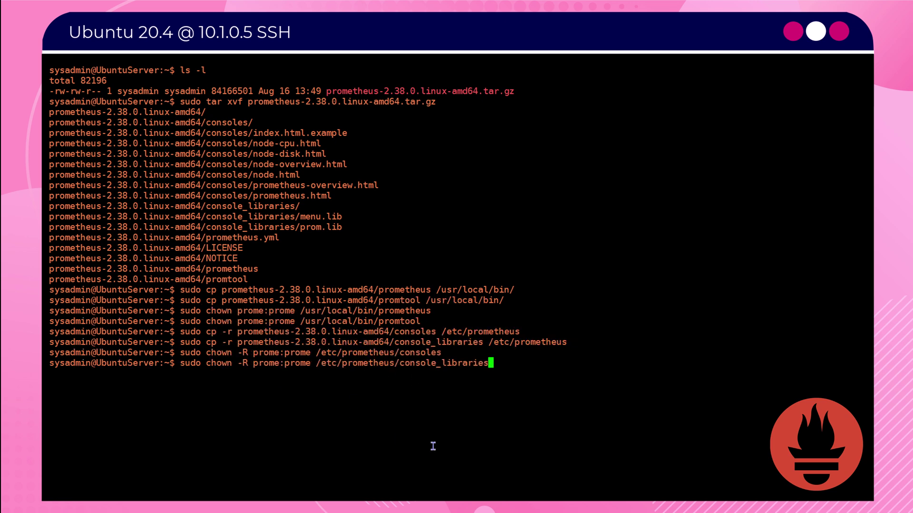
pyautogui.hotkey('ctrl', 'l')
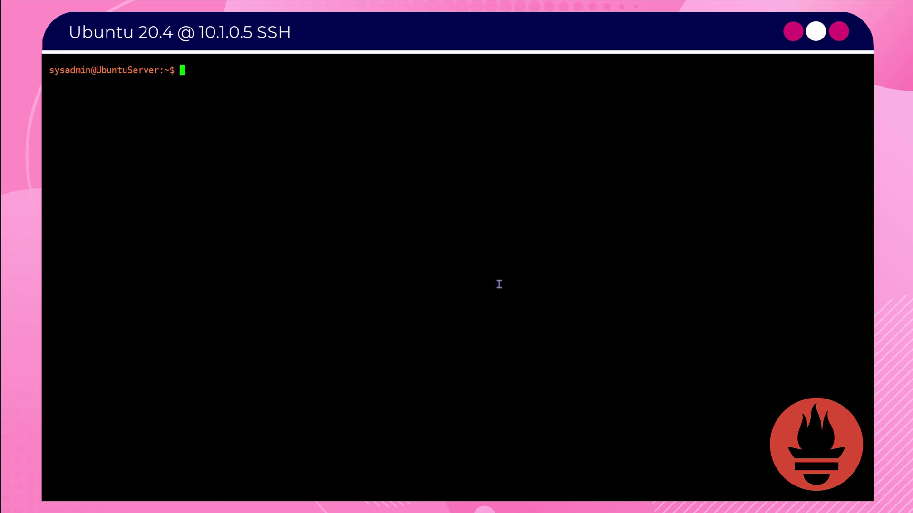
# - Create an empty ~/prometheus.yml and launch prometheus with --web.enable-remote-write-receiver
pyautogui.write('touch ~/prometheus.yml')
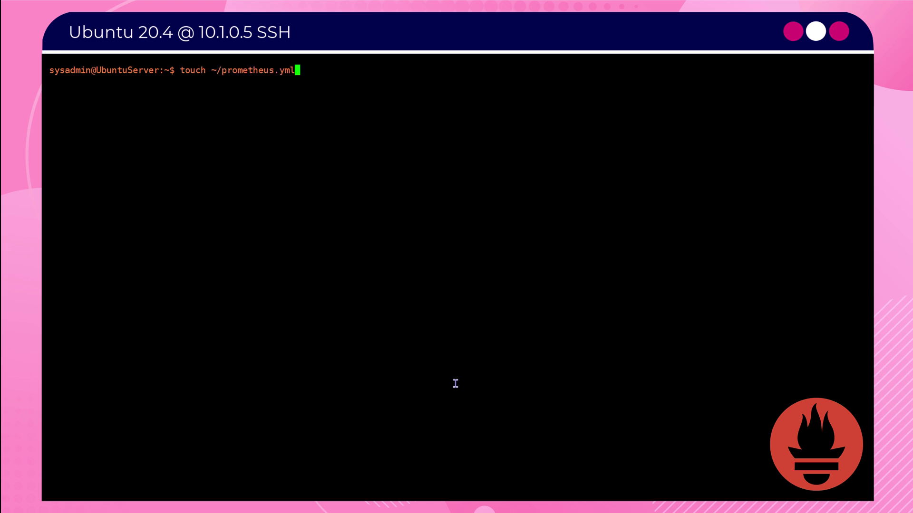
pyautogui.press('Return')
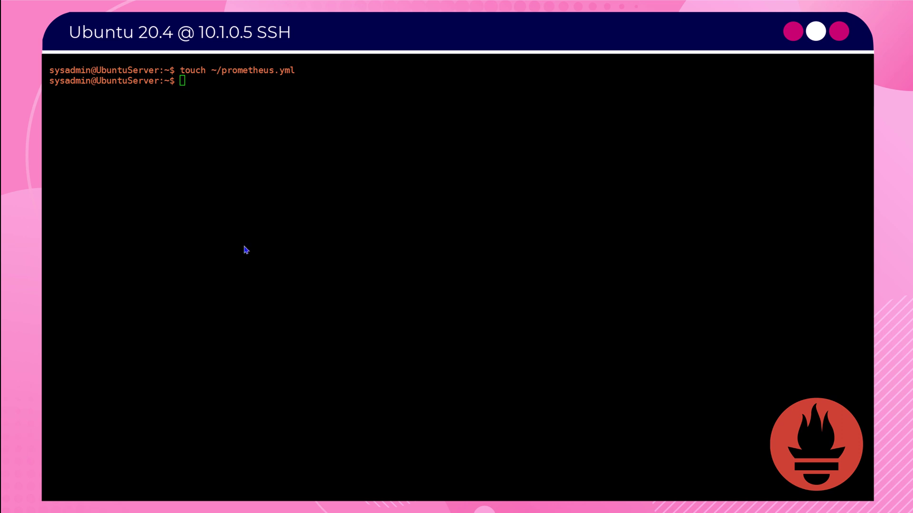
pyautogui.write('prometheus --web.enable-remote-write-receiver')
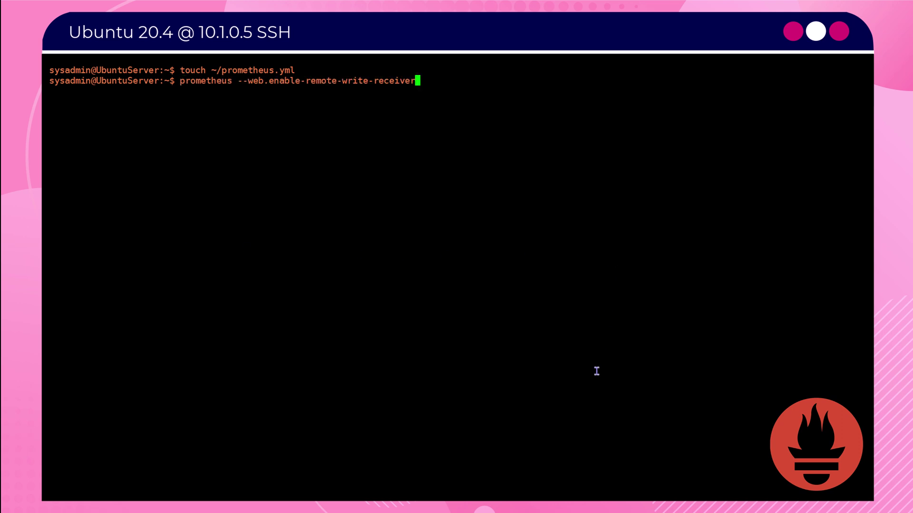
pyautogui.press('Return')
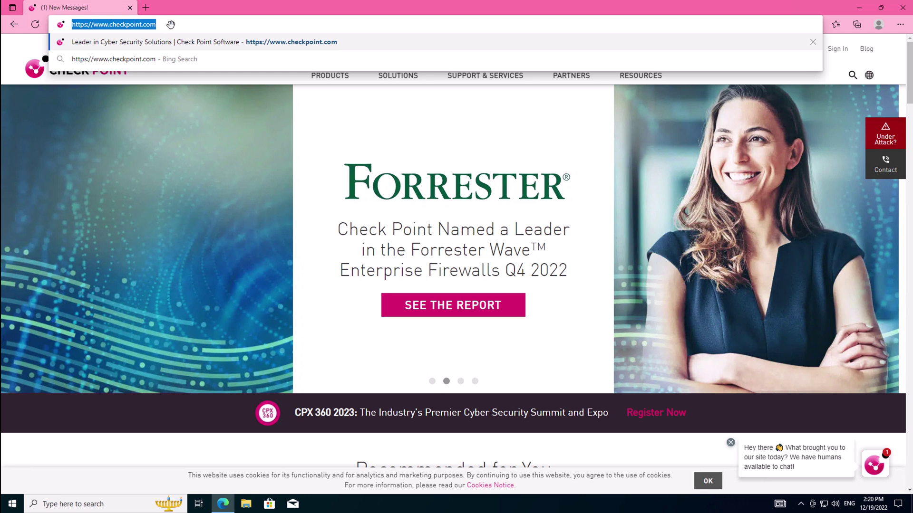
# - Load the Prometheus web UI at 10.1.0.5:9090 in Edge
pyautogui.click(206, 30)
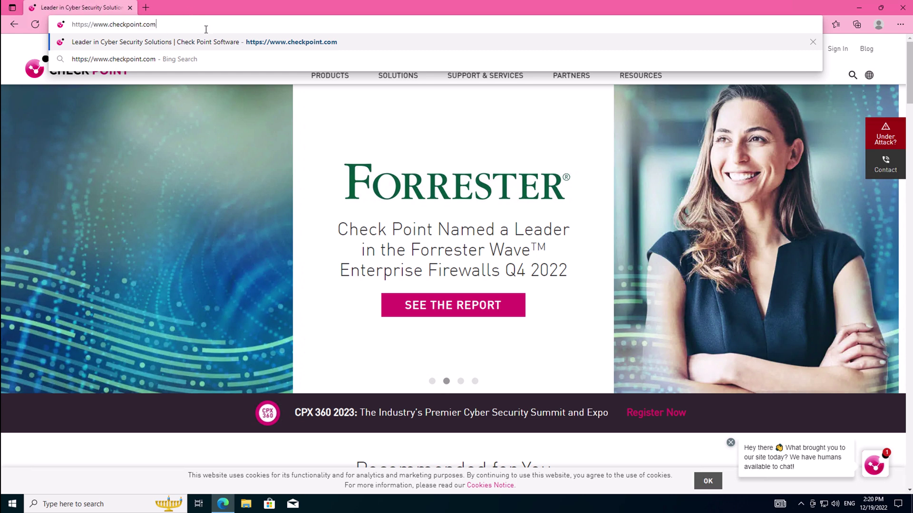
pyautogui.click(179, 181)
pyautogui.click(197, 27)
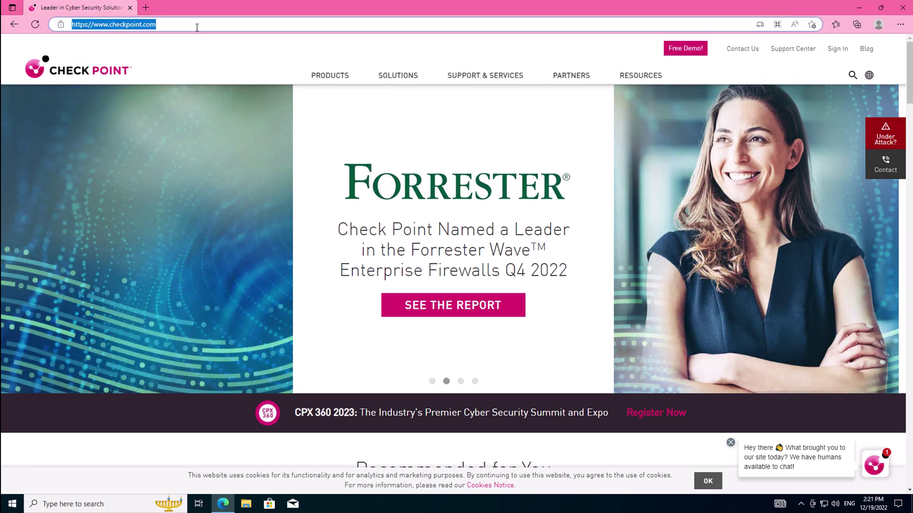
pyautogui.write('10.1.0.5:9090')
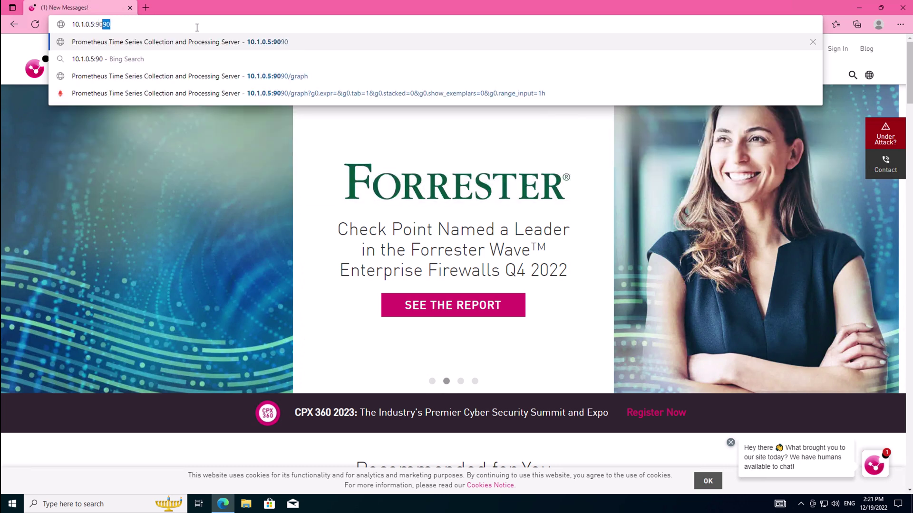
pyautogui.press('Return')
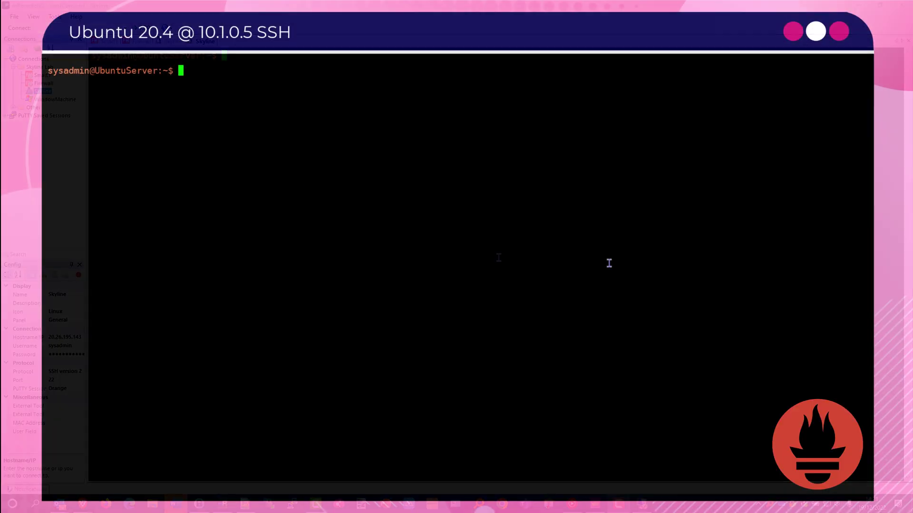
# - Create /etc/systemd/system/prometheus.service in vi with a root-run, on-failure-restart Prometheus unit
pyautogui.write('sudo touch /etc/systemd/system/prometheus.service')
pyautogui.press('Return')
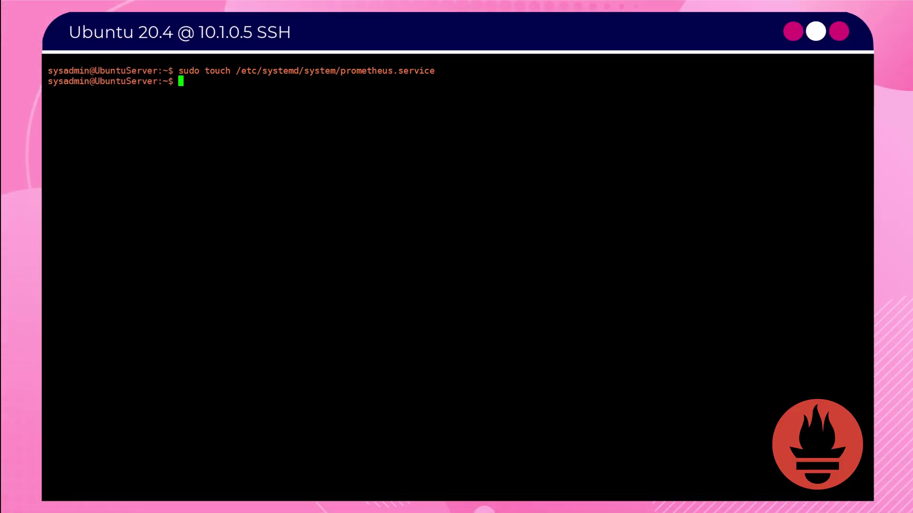
pyautogui.write('sudo vi /etc/systemd/system/prometheus.service')
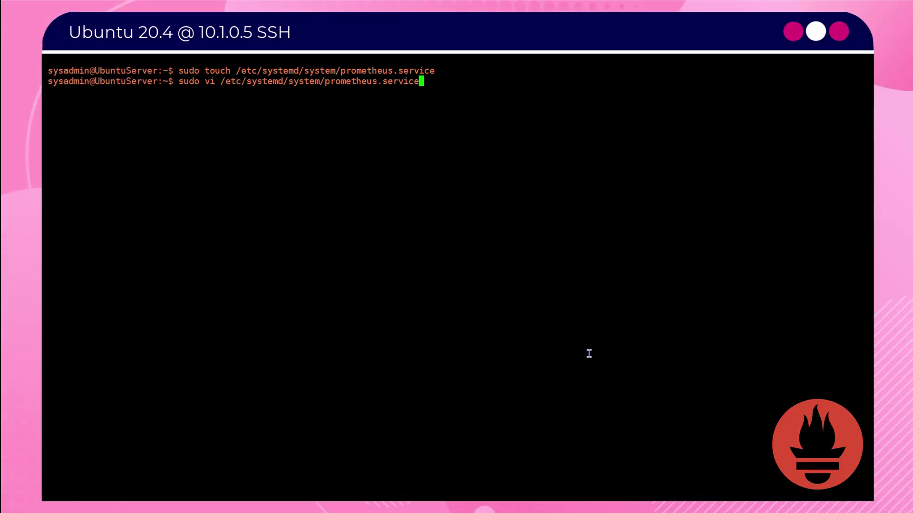
pyautogui.press('Return')
pyautogui.press('i')
pyautogui.rightClick(588, 188)
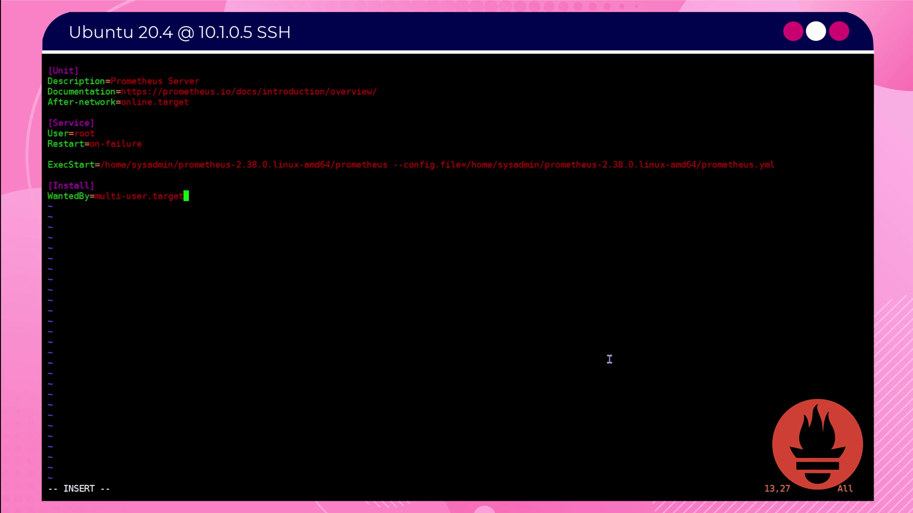
pyautogui.press('Escape')
pyautogui.write(':wq!')
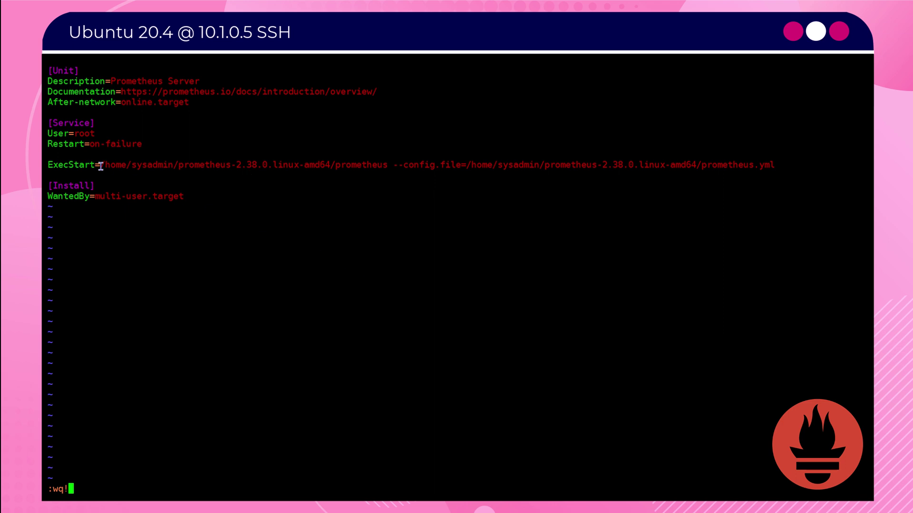
pyautogui.moveTo(100, 165); pyautogui.dragTo(235, 165)
pyautogui.hotkey('ctrl', 'c')
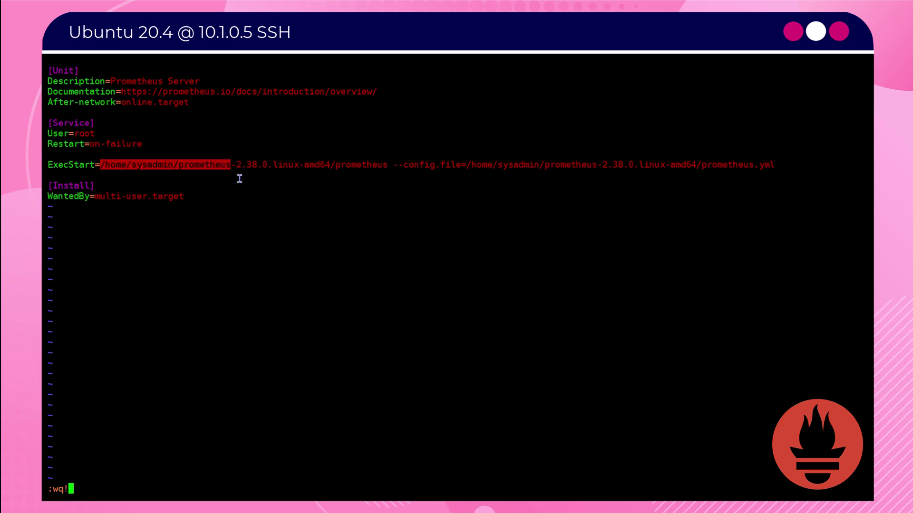
pyautogui.press('Return')
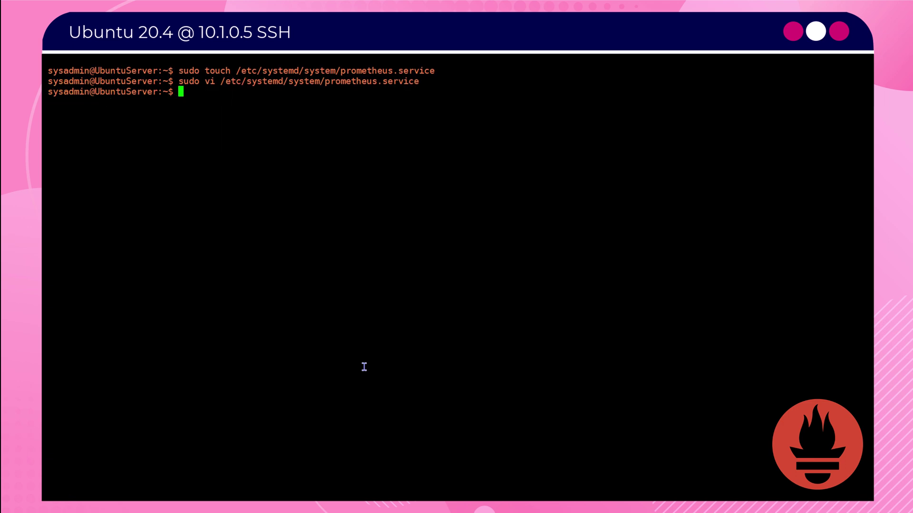
# - List the prometheus* files in the home folder with ls -l, then clear the screen
pyautogui.write('ls -l')
pyautogui.rightClick(364, 366)
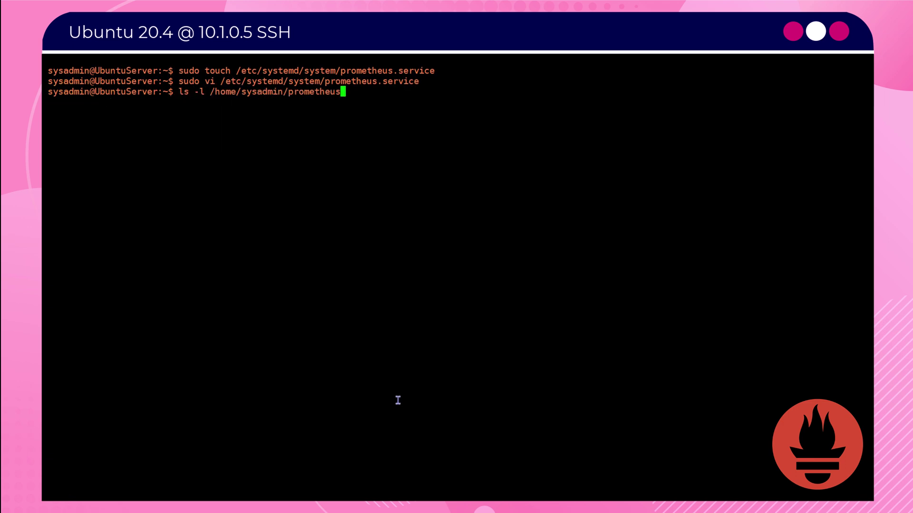
pyautogui.write('*')
pyautogui.press('Return')
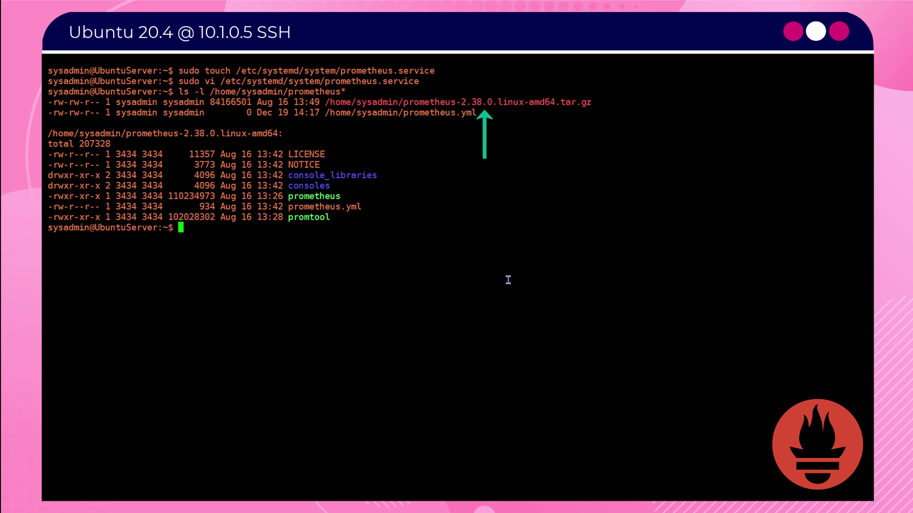
pyautogui.hotkey('ctrl', 'l')
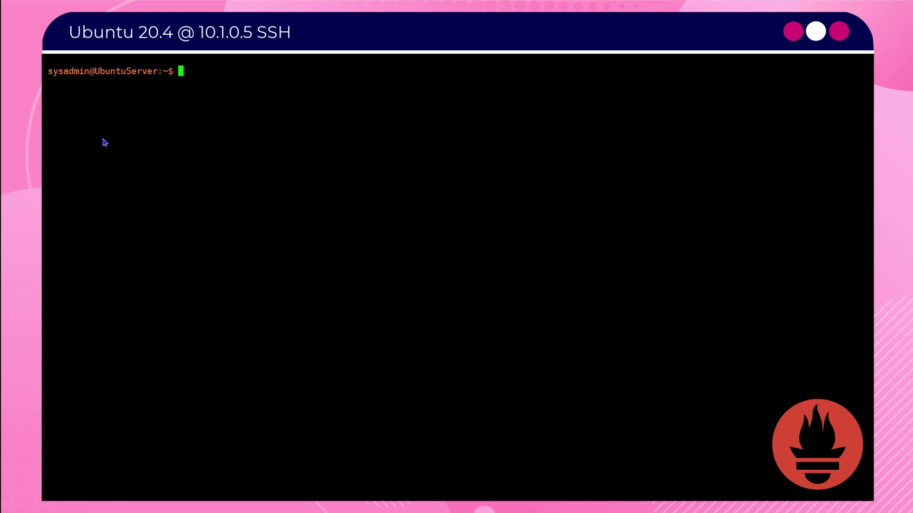
pyautogui.rightClick(279, 292)
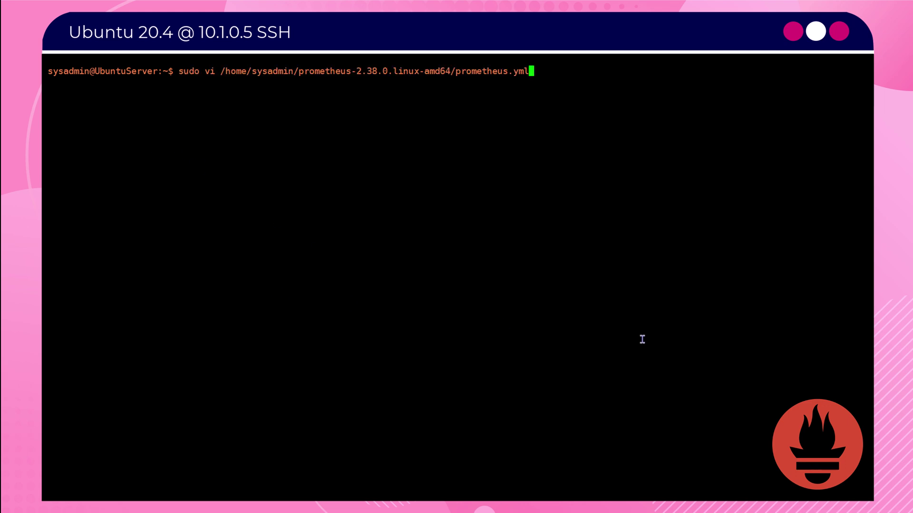
pyautogui.press('Return')
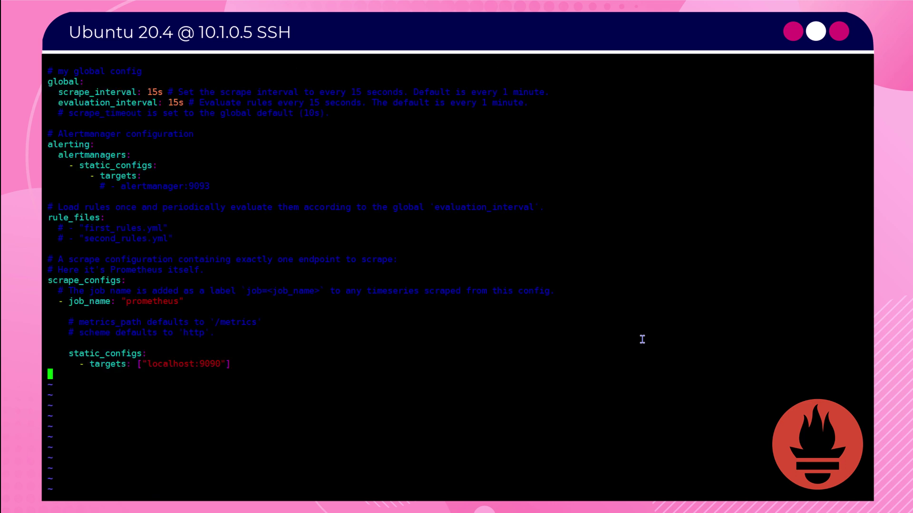
pyautogui.rightClick(365, 420)
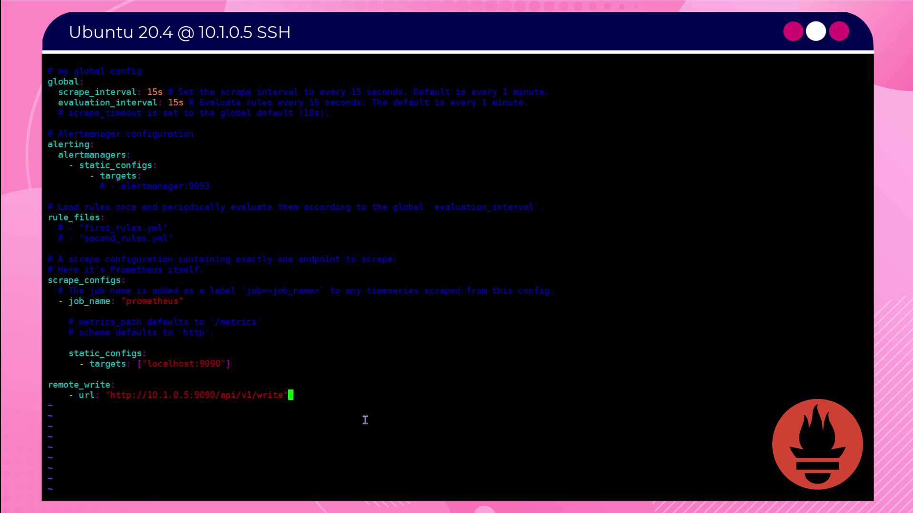
pyautogui.press('Escape')
pyautogui.write(':wq')
pyautogui.press('Return')
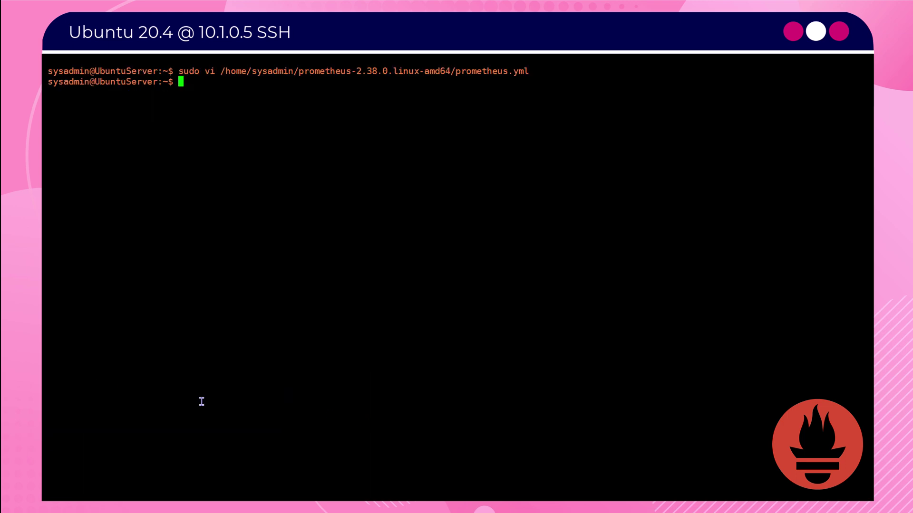
pyautogui.hotkey('ctrl', 'l')
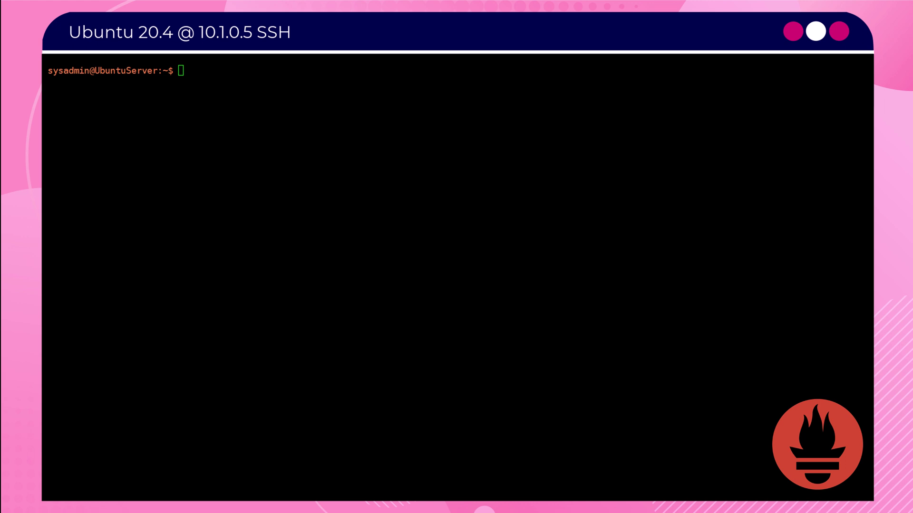
# - Reload systemd, start the prometheus service and confirm it is active
pyautogui.write('sudo systemctl daemon-reload')
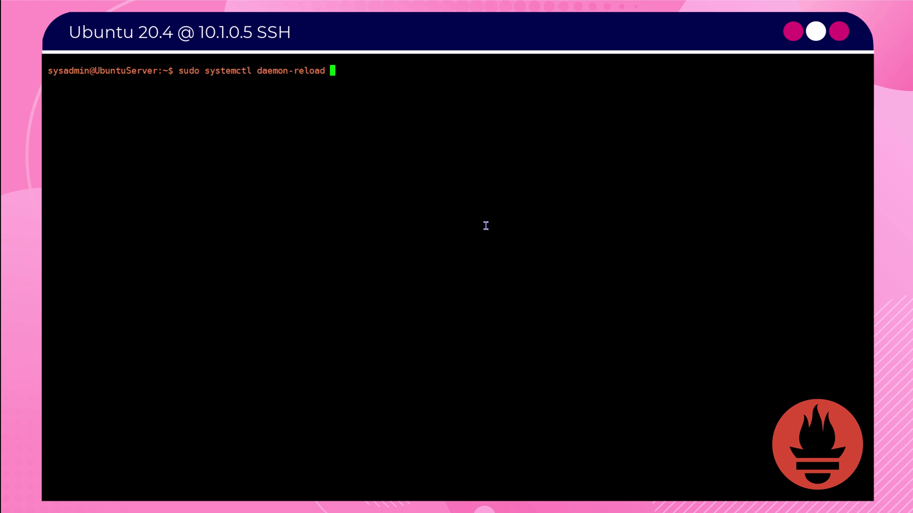
pyautogui.press('Return')
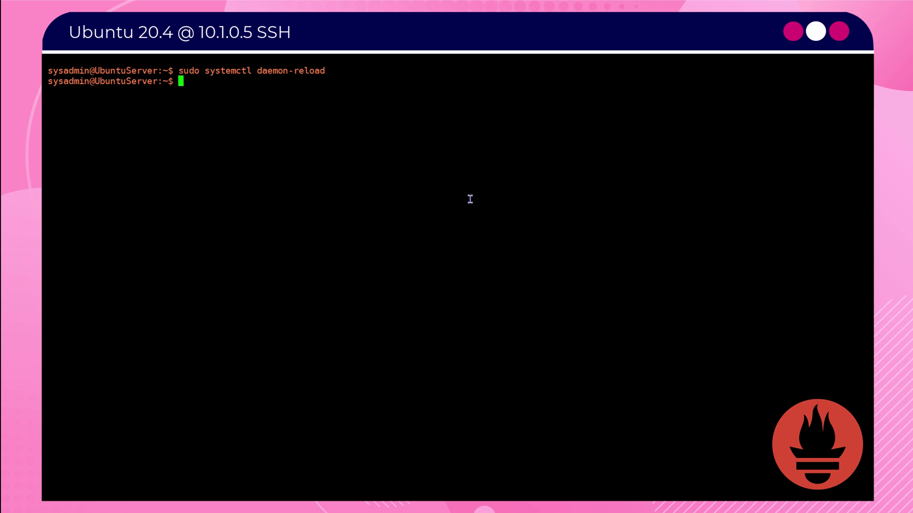
pyautogui.write('sudo systemctl start prometheus')
pyautogui.press('Return')
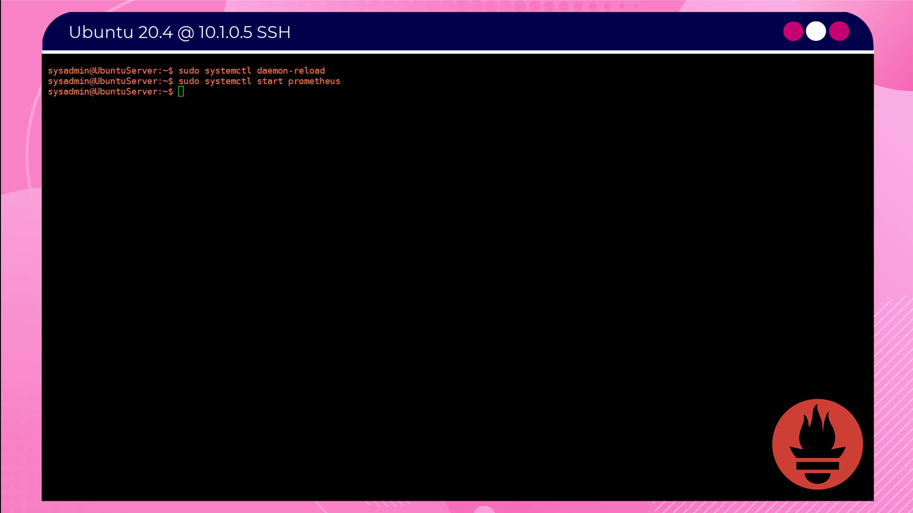
pyautogui.write('sudo systemctl status prometheus')
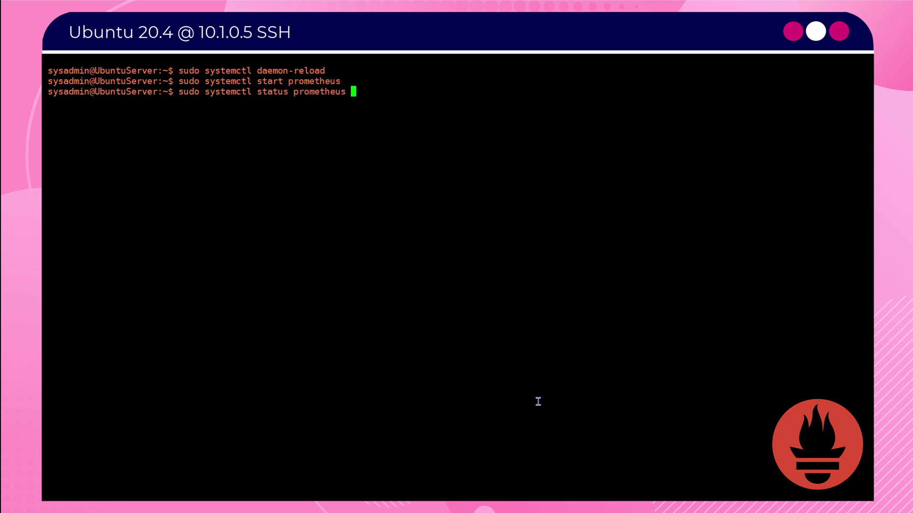
pyautogui.press('Return')
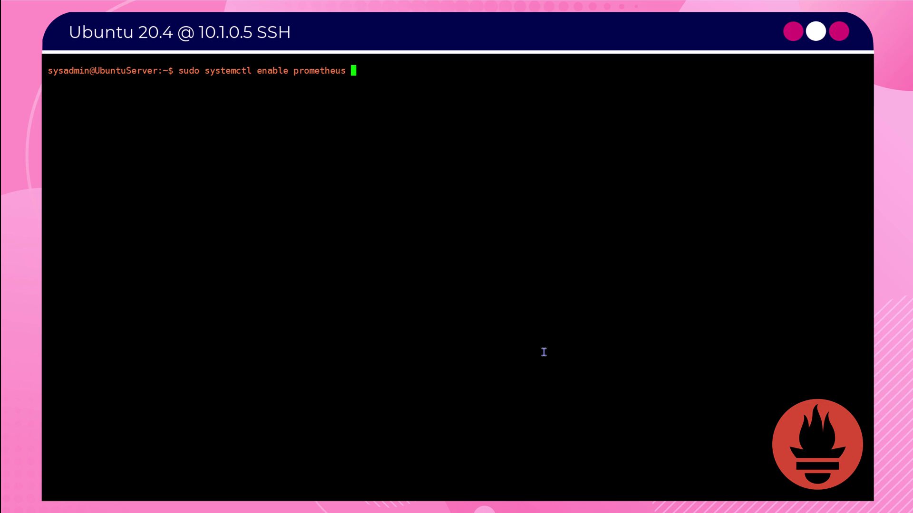
# - Enable prometheus at boot and reboot the server
pyautogui.press('Return')
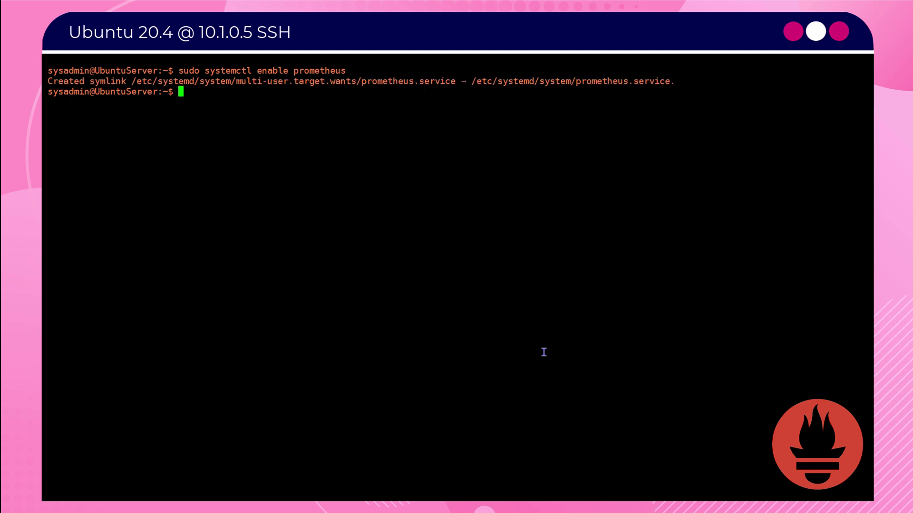
pyautogui.write('sudo reboot')
pyautogui.press('Return')
# - Reconnect after the reboot and confirm prometheus is running with systemctl status
pyautogui.click(481, 303)
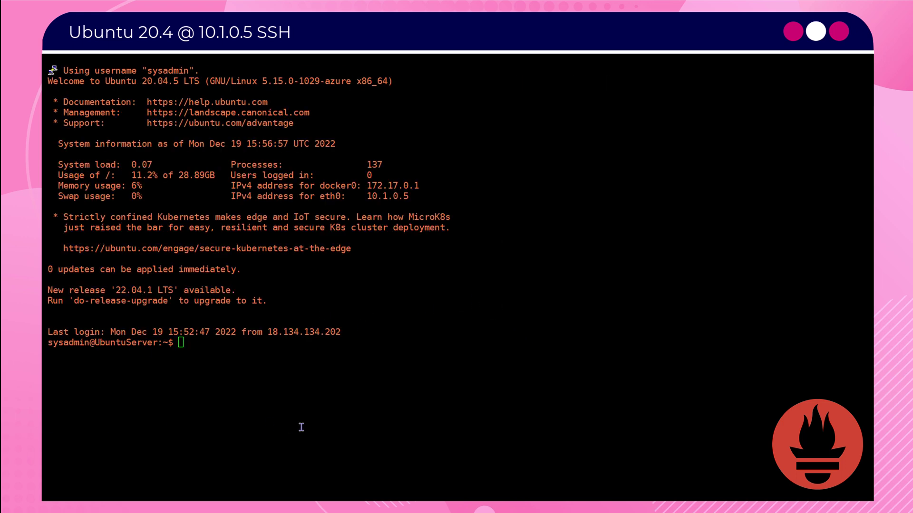
pyautogui.press('Up')
pyautogui.press('Up')
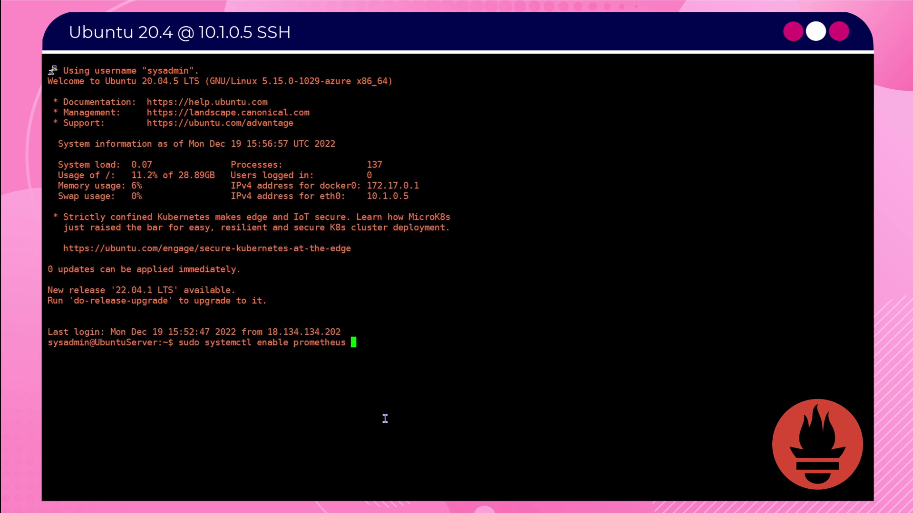
pyautogui.press('Up')
pyautogui.press('Up')
pyautogui.press('Return')
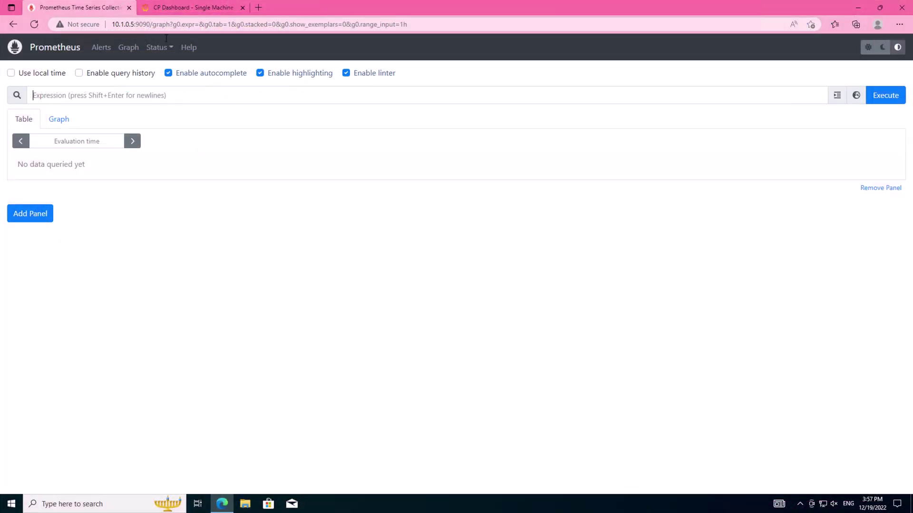
# - Trim the Edge address to 10.1.0.5:9090 and reload the Prometheus page
pyautogui.moveTo(150, 24); pyautogui.dragTo(672, 86)
pyautogui.press('BackSpace')
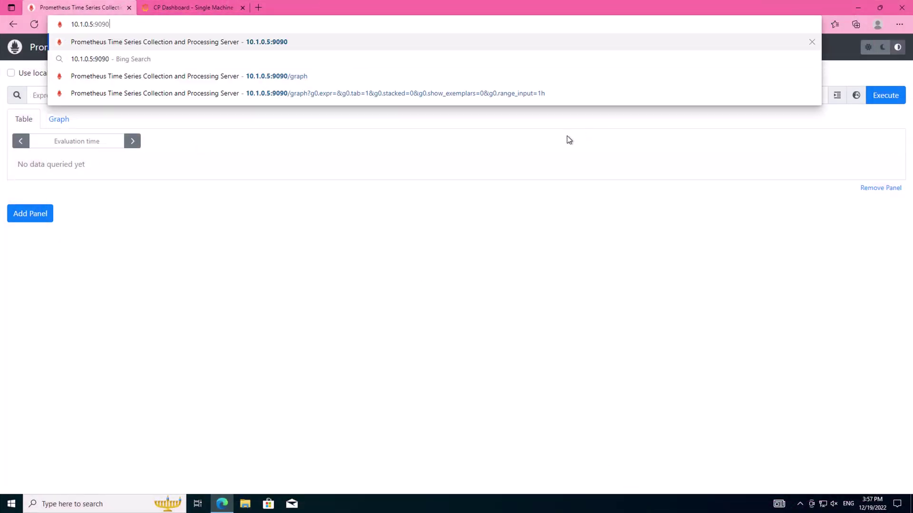
pyautogui.press('Return')
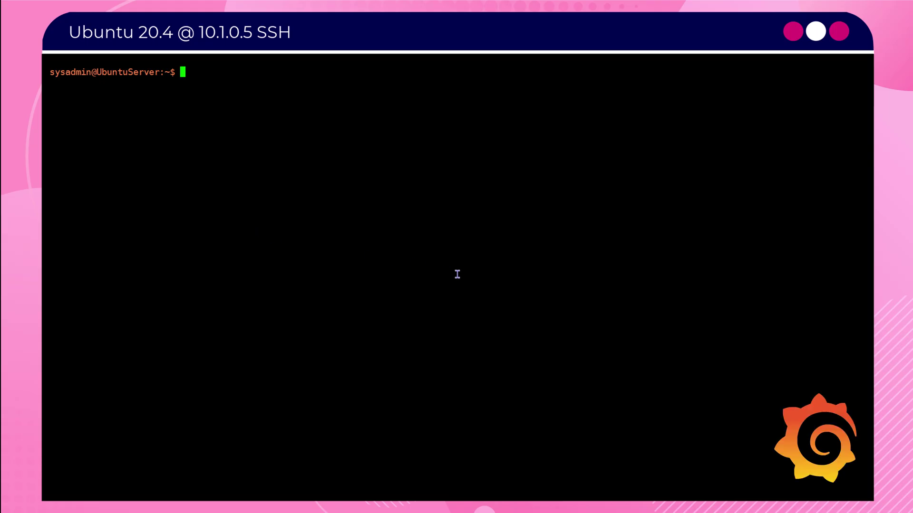
# - Download grafana-enterprise_9.1.1_amd64.deb into the home folder with wget
pyautogui.write('wget https://dl.grafana.com/enterprise/release/grafana-enterprise_9.1.1_amd64.deb')
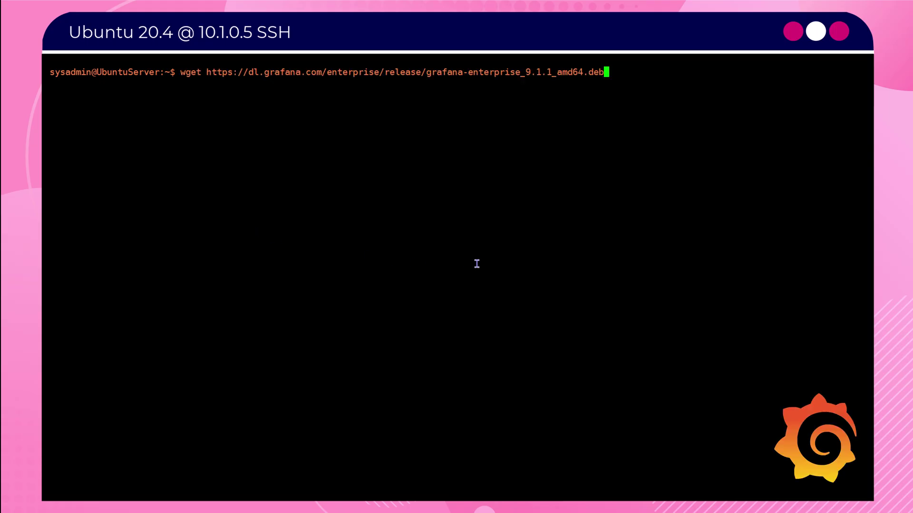
pyautogui.press('Return')
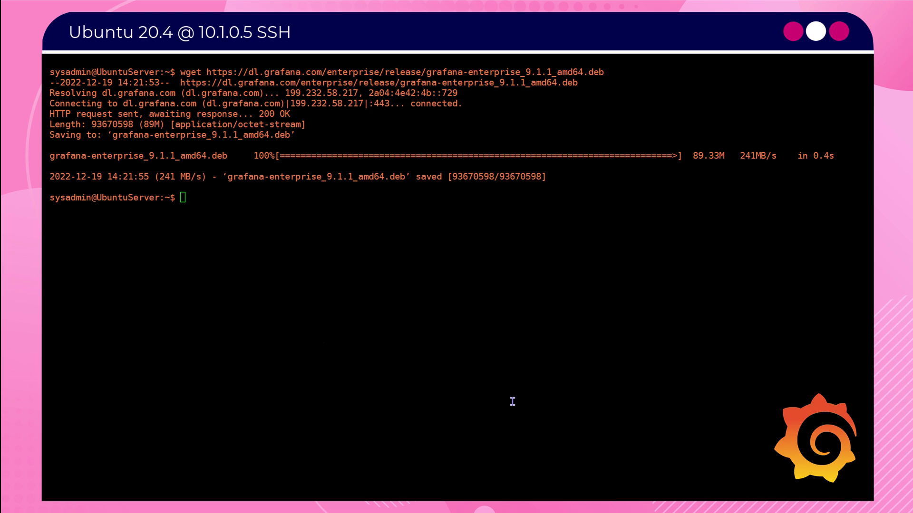
# - Install the Grafana Enterprise .deb with dpkg -i, which fails on the missing libfontconfig1 dependency
pyautogui.write('ls -l')
pyautogui.press('Return')
pyautogui.hotkey('ctrl', 'l')
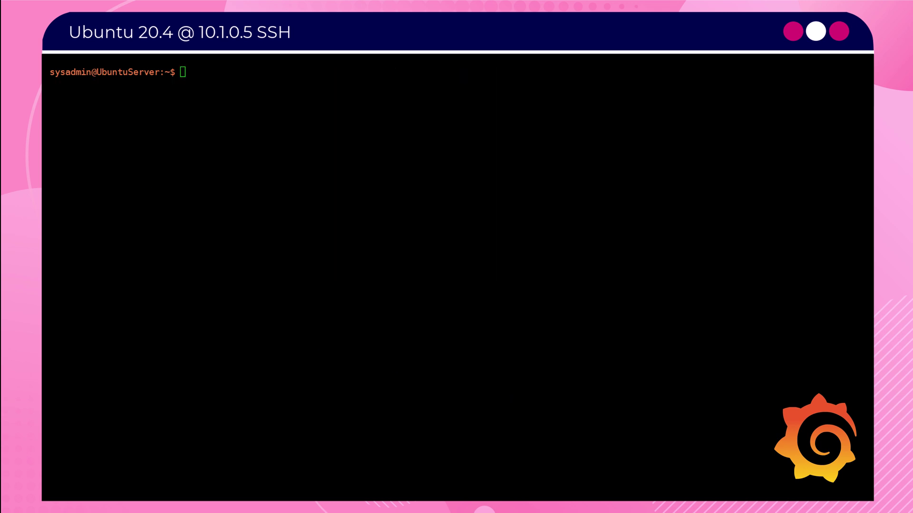
pyautogui.rightClick(548, 148)
pyautogui.press('Return')
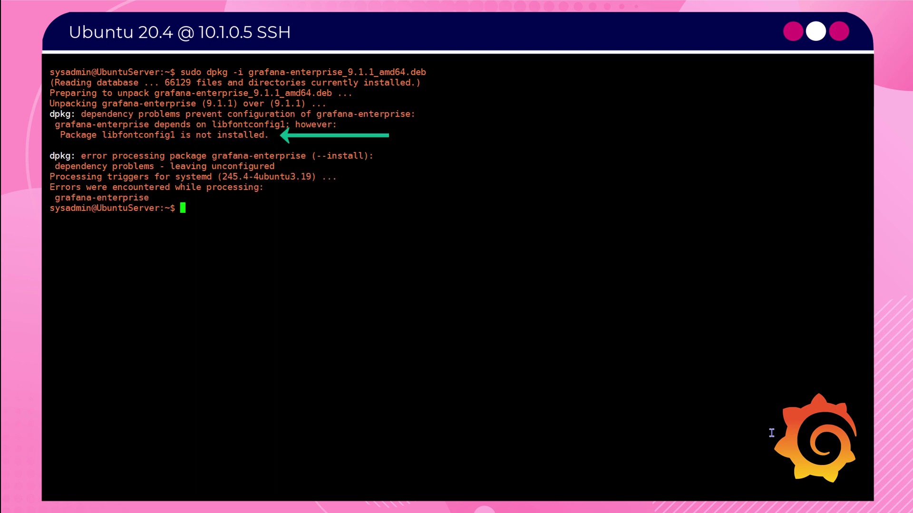
pyautogui.press('Return')
pyautogui.press('Return')
pyautogui.press('Return')
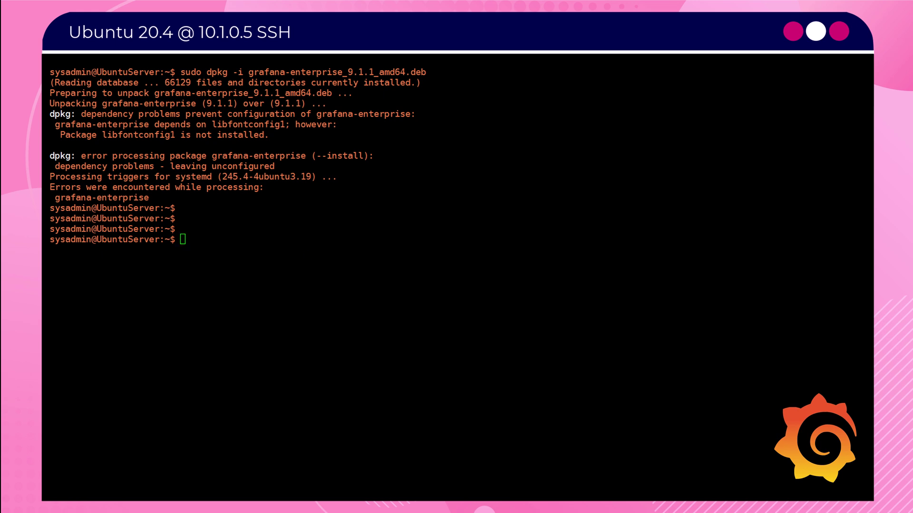
# - Fix dependencies with apt --fix-broken install, then reinstall grafana-enterprise_9.1.1_amd64.deb
pyautogui.write('sudo apt --fix-broken install')
pyautogui.press('Return')
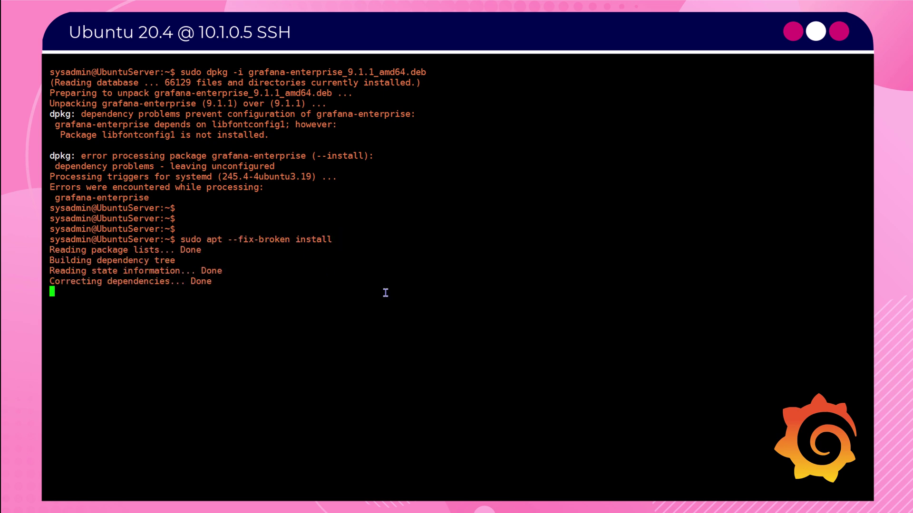
pyautogui.write('y')
pyautogui.press('Return')
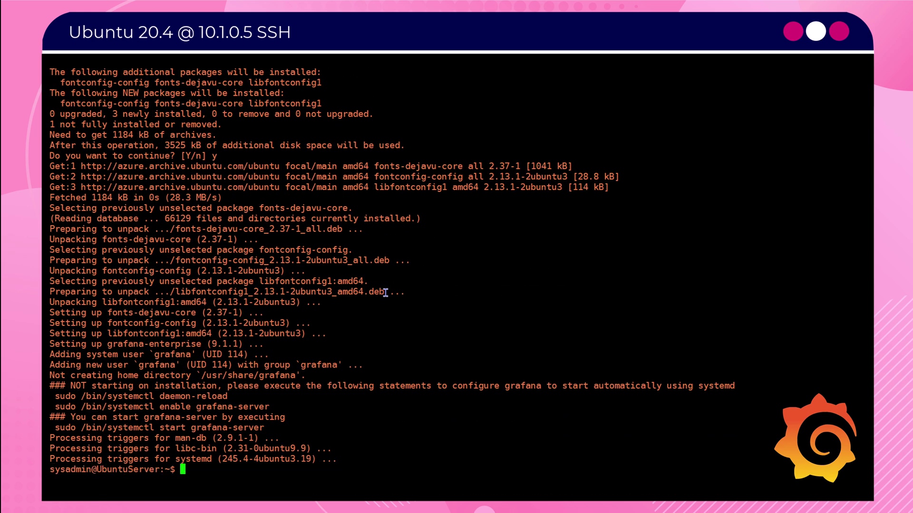
pyautogui.press('Return')
pyautogui.press('Return')
pyautogui.press('Return')
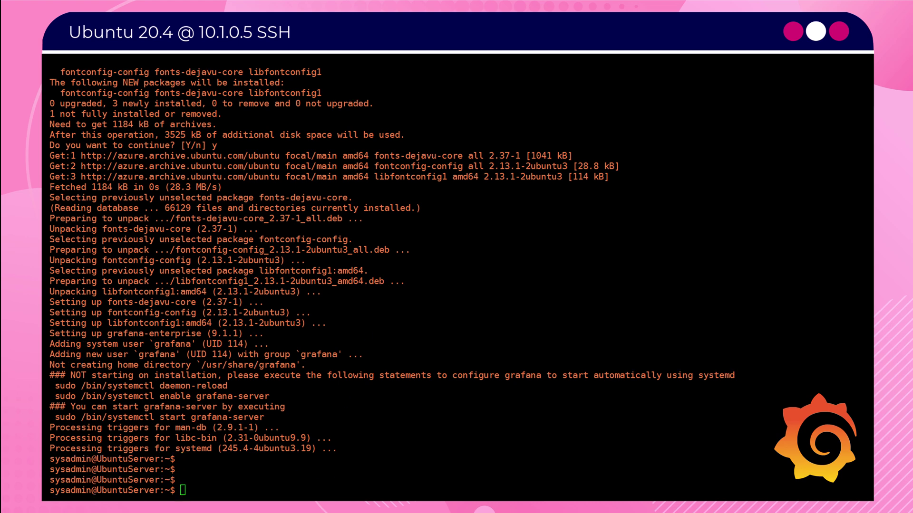
pyautogui.write('sudo dpkg -i grafana-enterprise_9.1.1_amd64.deb')
pyautogui.press('Return')
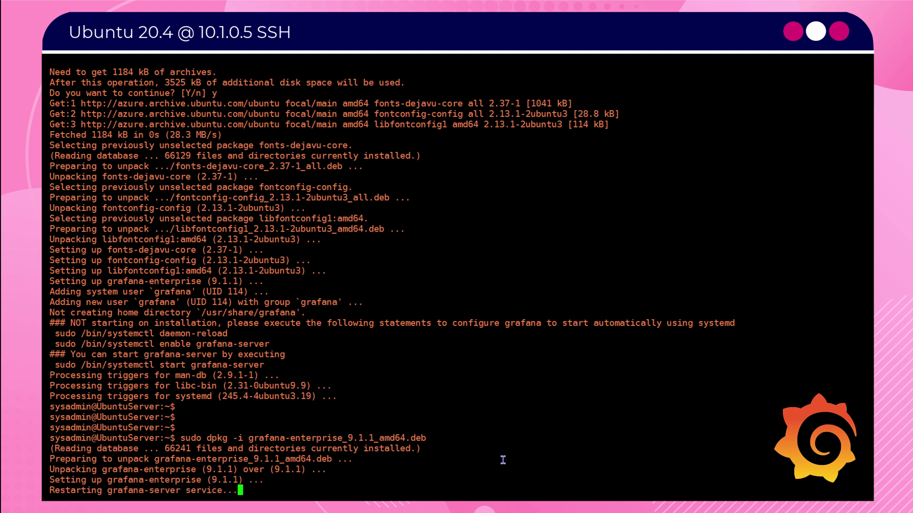
# - Clear the terminal, then enable grafana-server at boot and start it with systemctl
pyautogui.write('clear')
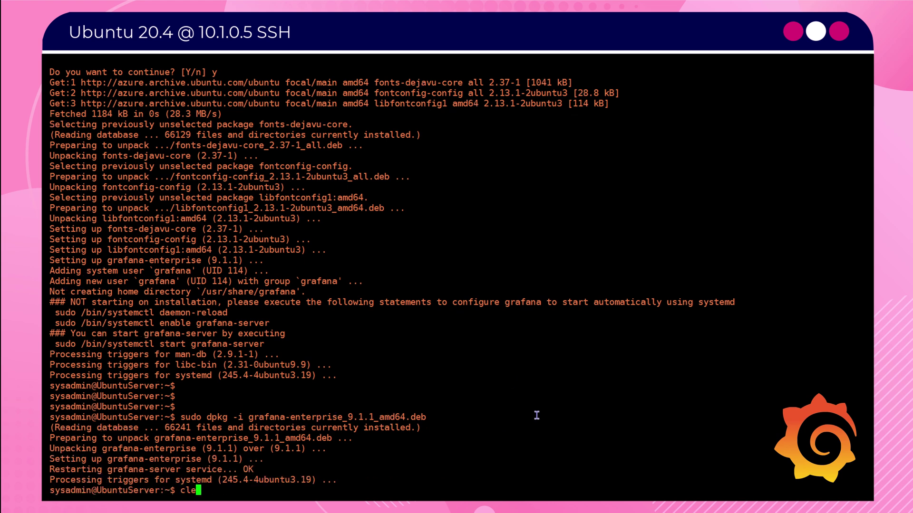
pyautogui.press('Return')
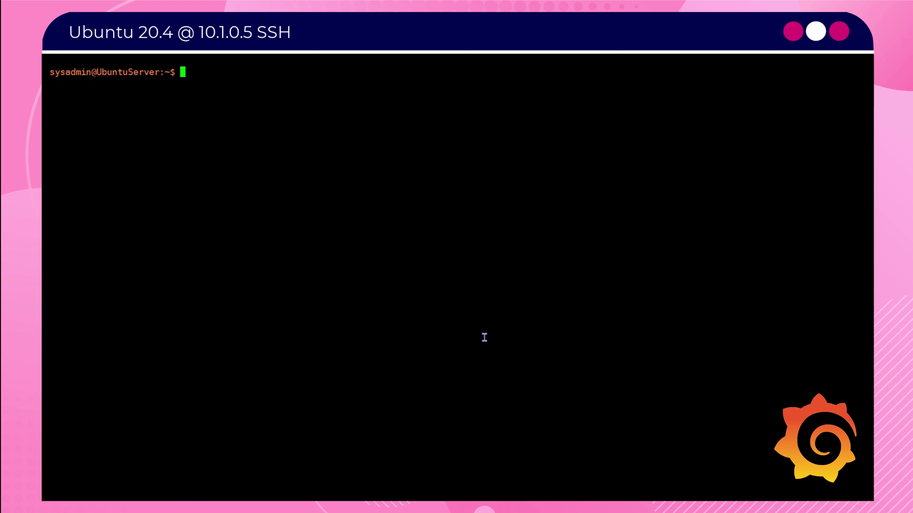
pyautogui.write('sudo /bin/systemctl enable grafana-server')
pyautogui.press('Return')
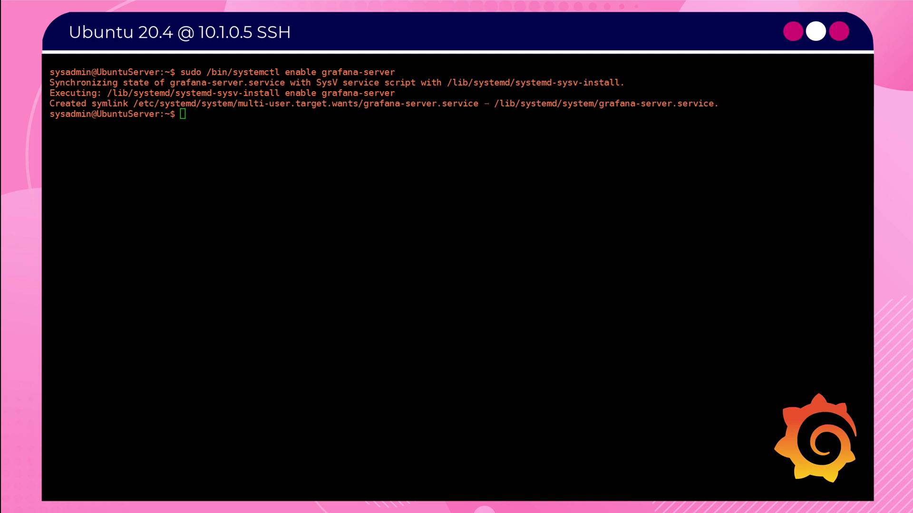
pyautogui.rightClick(493, 225)
pyautogui.press('Return')
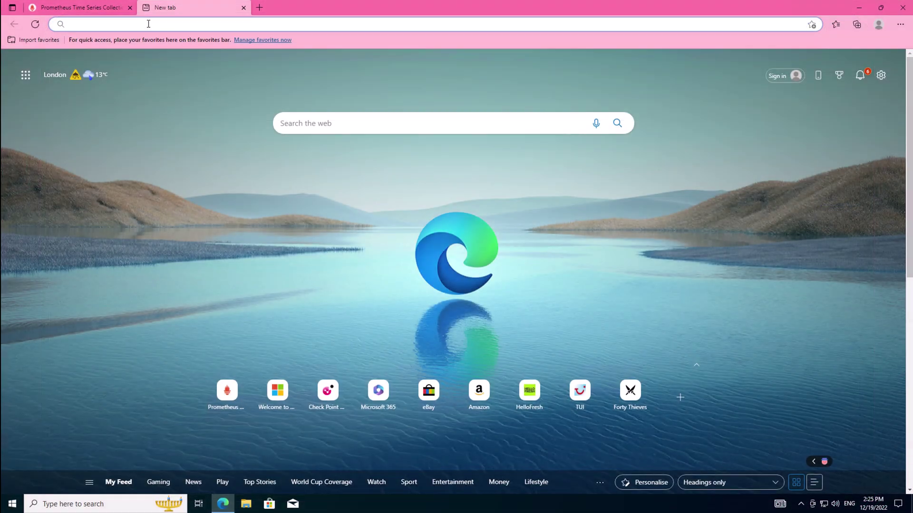
# - Browse to 10.1.0.5:3000 and log in with the default admin credentials
pyautogui.write('10.')
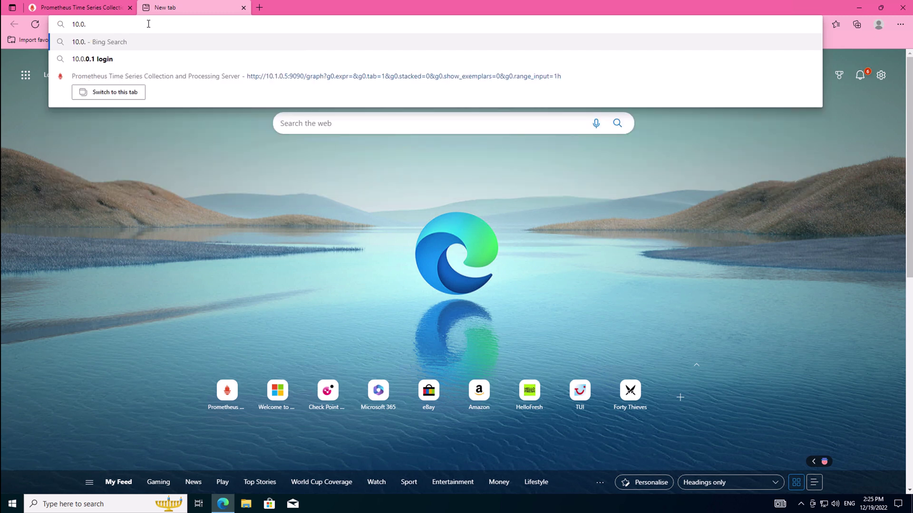
pyautogui.write('1.0.5:')
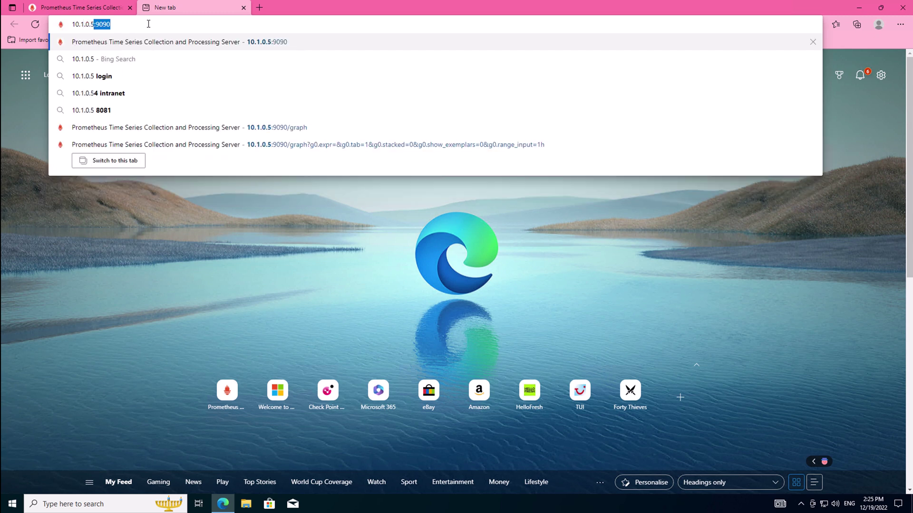
pyautogui.write('3000')
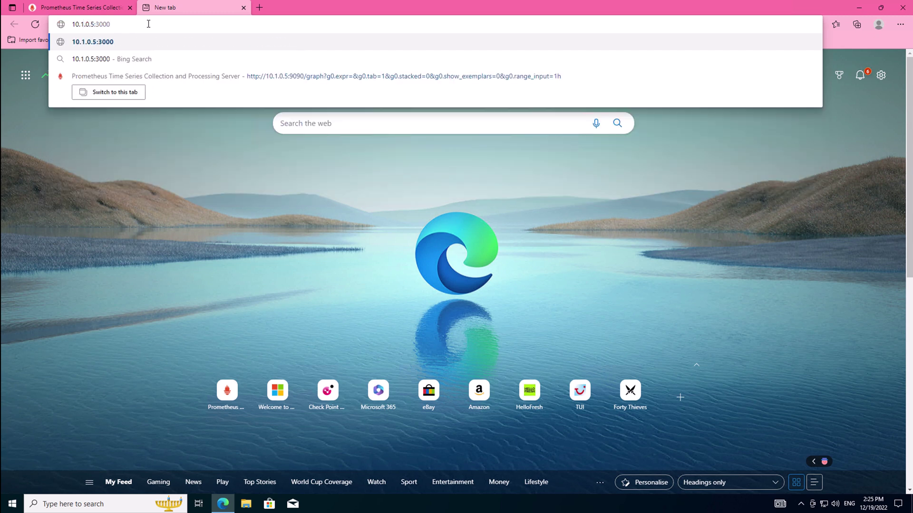
pyautogui.press('Return')
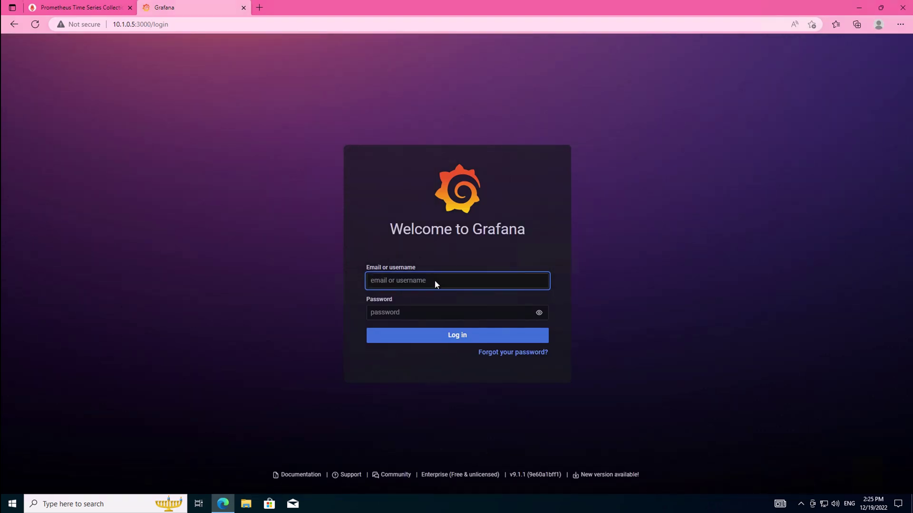
pyautogui.write('admin')
pyautogui.press('Tab')
pyautogui.write('admin')
pyautogui.press('Return')
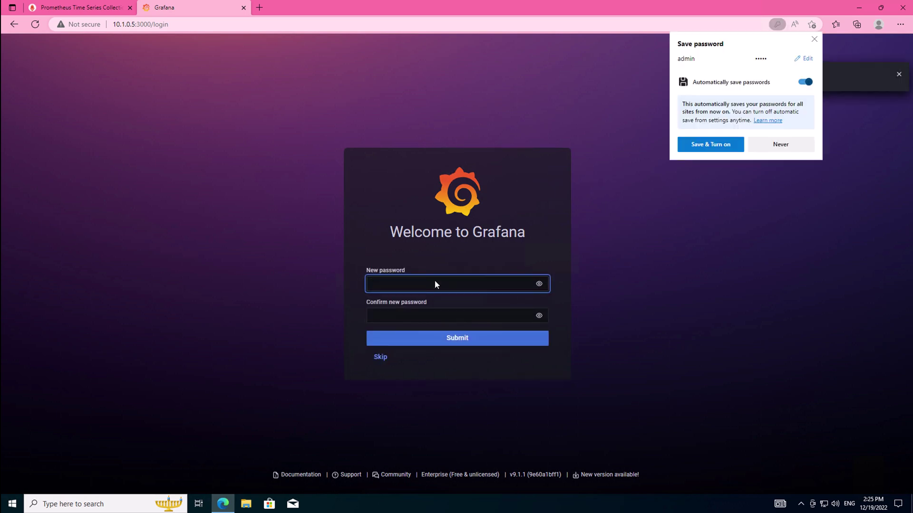
# - Paste a new admin password into both password fields and submit it
pyautogui.rightClick(421, 285)
pyautogui.click(443, 140)
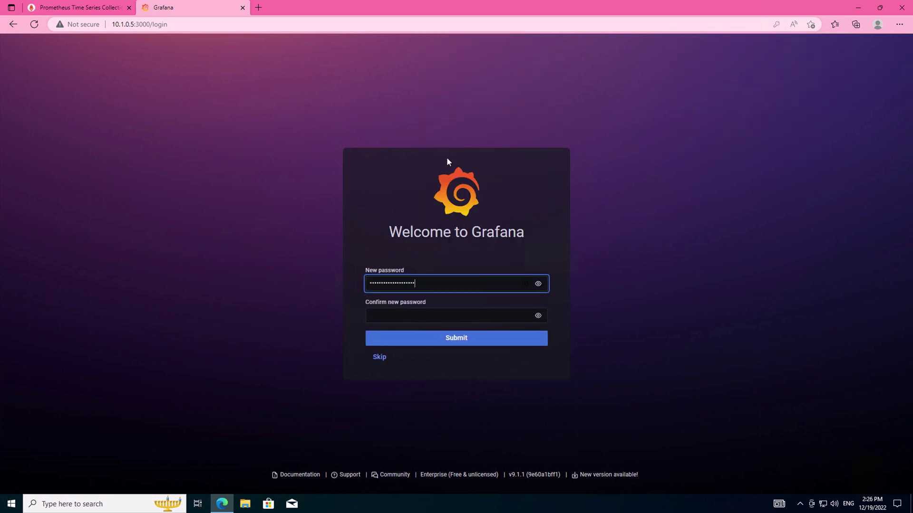
pyautogui.rightClick(399, 316)
pyautogui.click(430, 168)
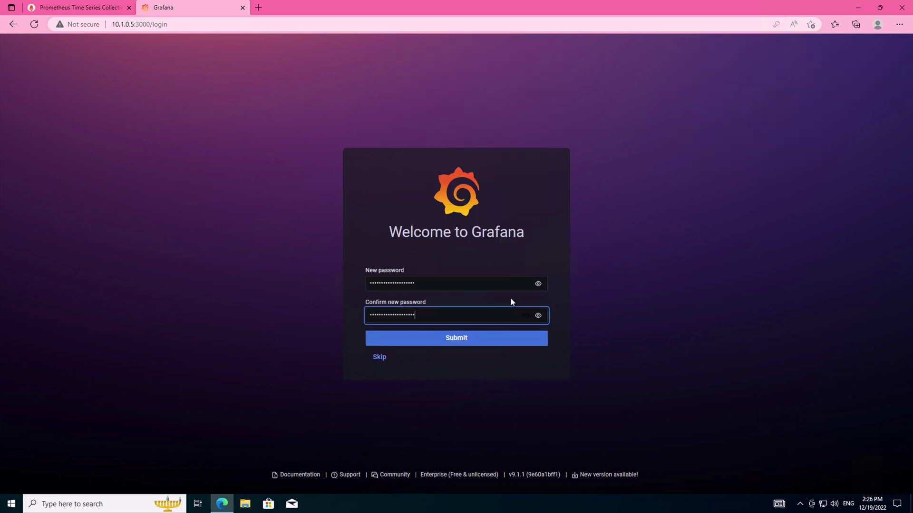
pyautogui.click(536, 341)
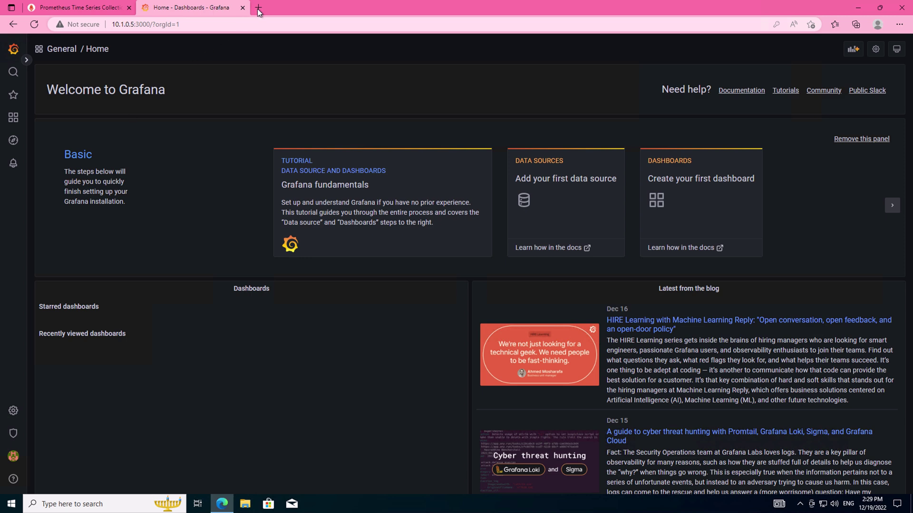
# - Load the Check Point Skyline Deployment page (sk178566) in a new tab
pyautogui.click(258, 8)
pyautogui.write('https://supportcenter.checkpoint.com/supportcenter/portal?eventSubmit_doGoviewsolutiondetails=&solutionid=sk178566#Downloads')
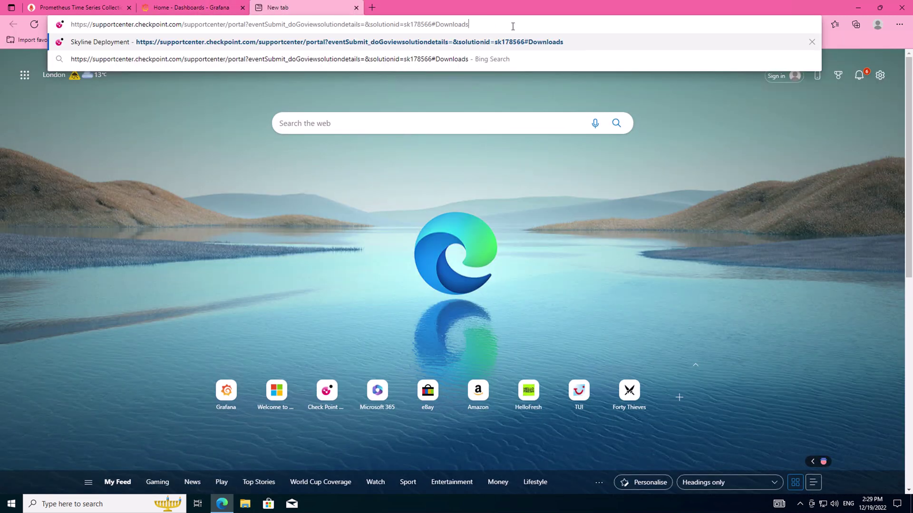
pyautogui.press('Return')
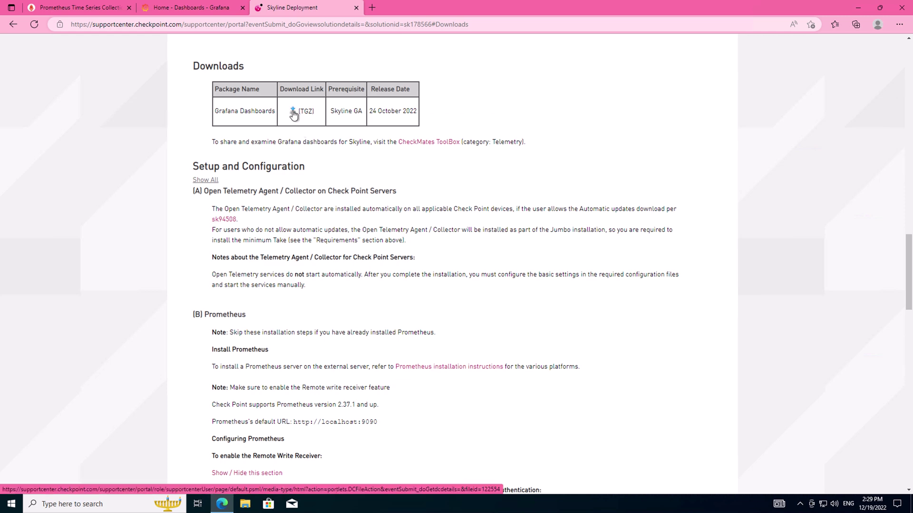
# - Download GrafanaDashboards.tar from the TGZ link, show it in its folder, and close the Check Point tabs
pyautogui.click(294, 112)
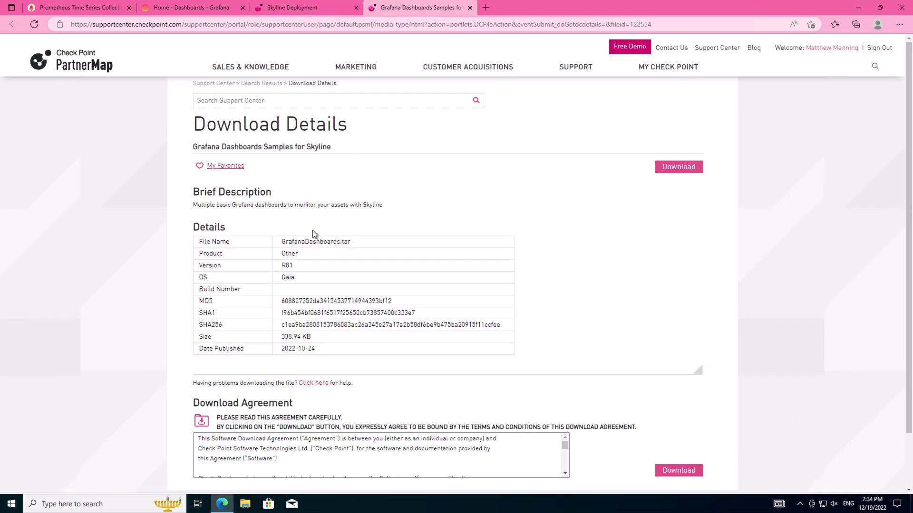
pyautogui.click(687, 174)
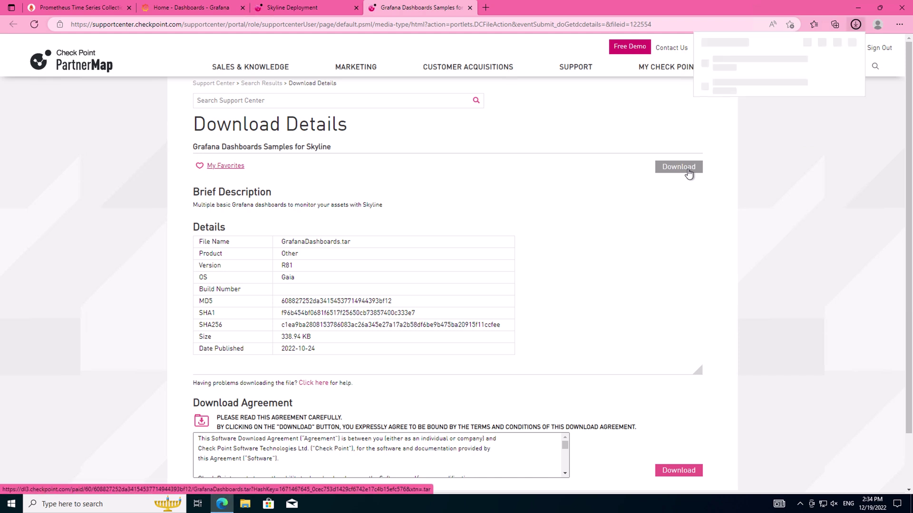
pyautogui.moveTo(784, 71)
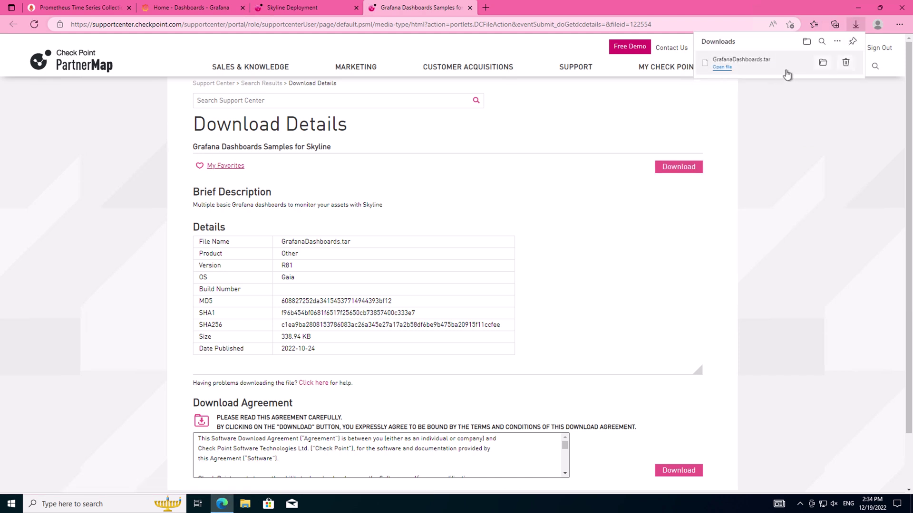
pyautogui.click(823, 66)
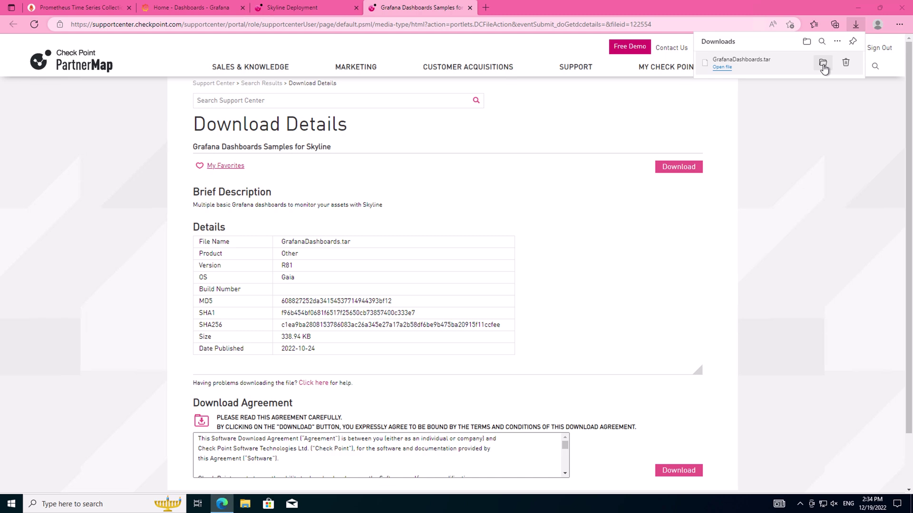
pyautogui.click(470, 8)
pyautogui.click(356, 7)
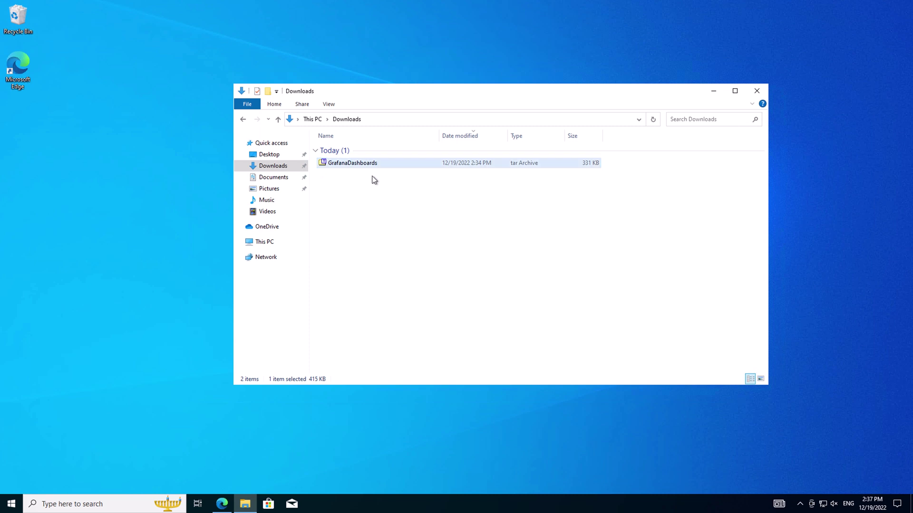
# - Extract GrafanaDashboards.tar into Downloads with 7-Zip Extract Here, yielding four CP Dashboard JSON files
pyautogui.rightClick(361, 167)
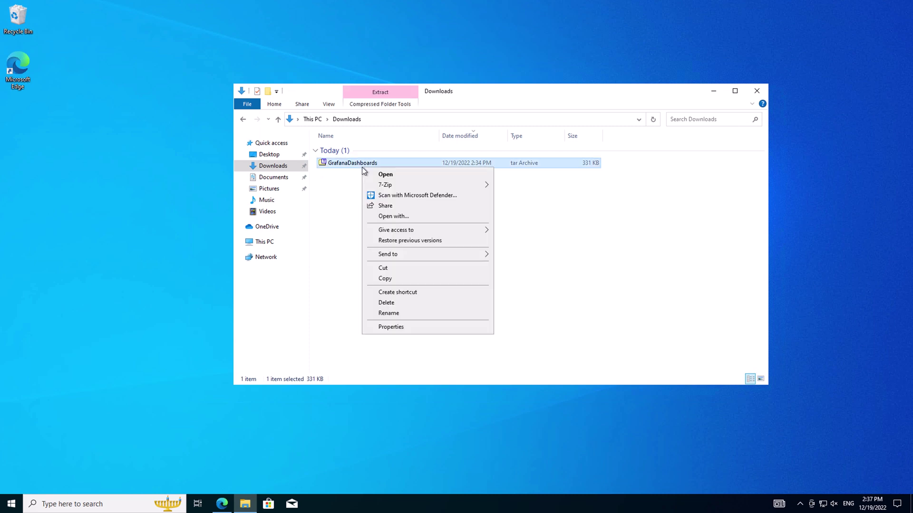
pyautogui.press('Down')
pyautogui.press('Right')
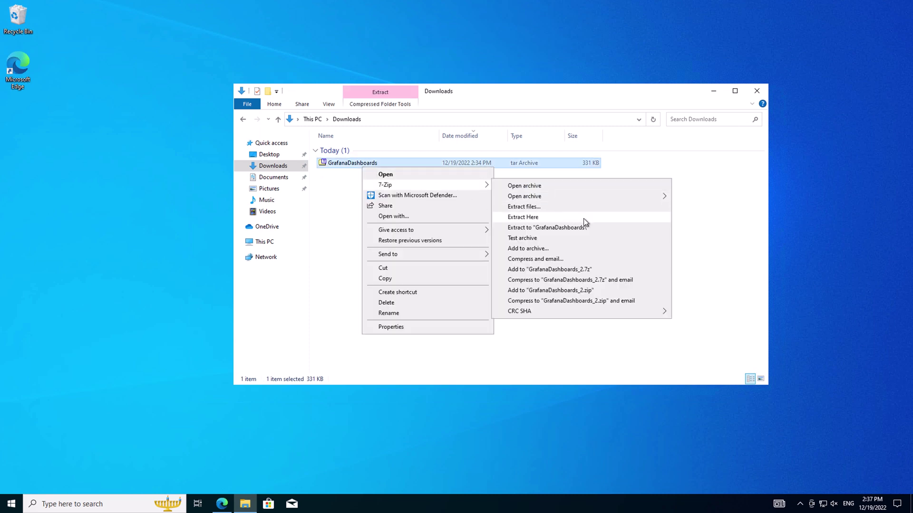
pyautogui.click(583, 218)
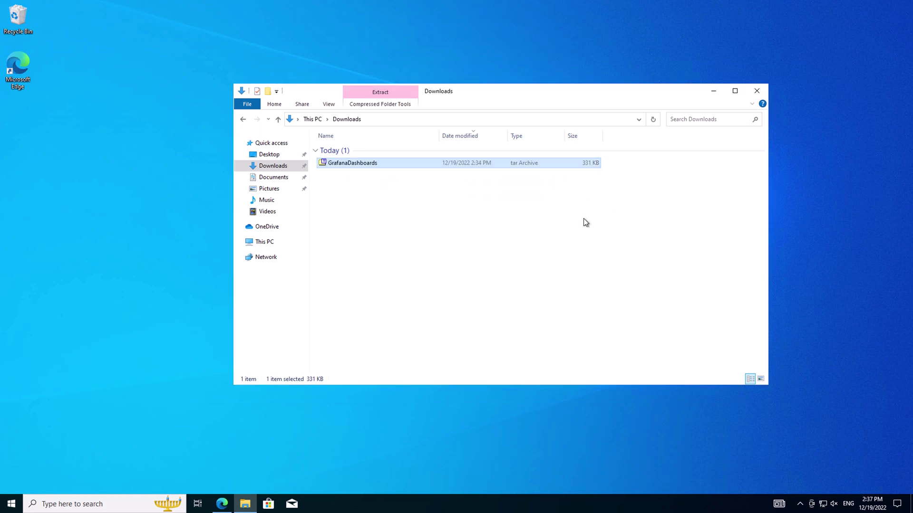
pyautogui.click(417, 286)
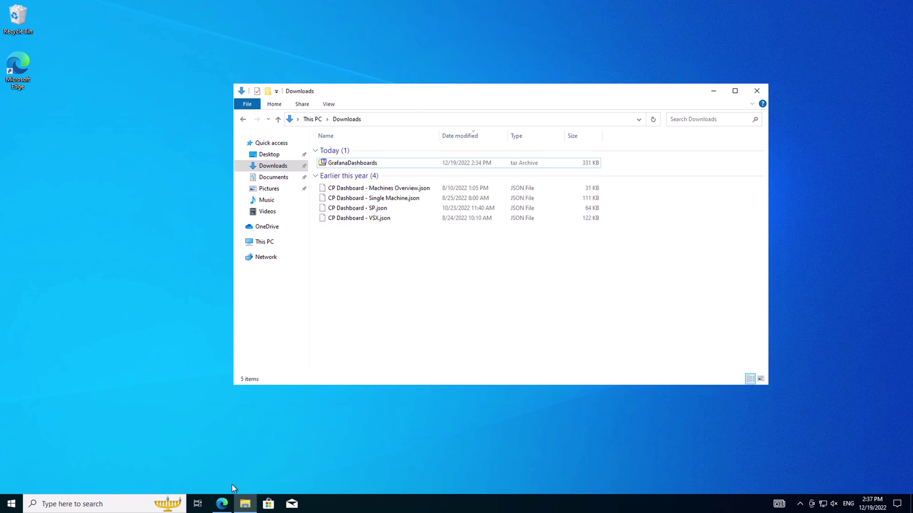
# - Go from Grafana Home to the Prometheus data source settings
pyautogui.click(219, 509)
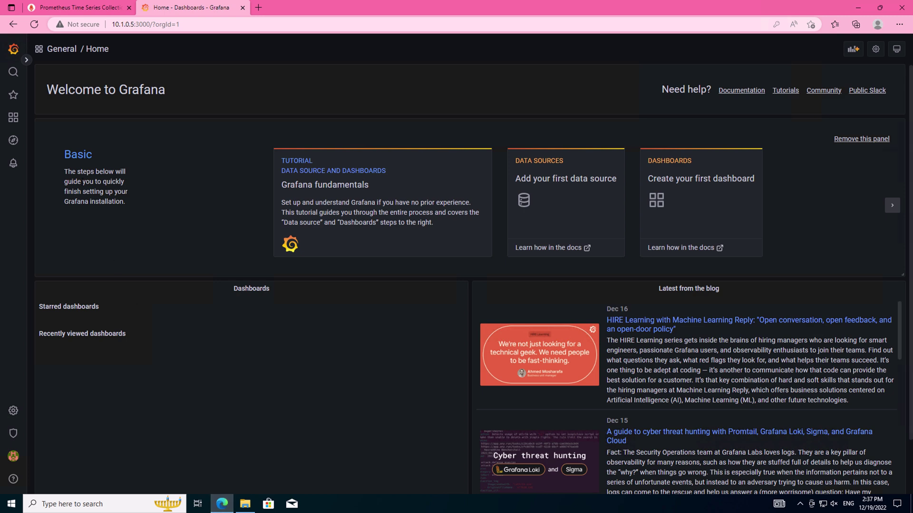
pyautogui.moveTo(15, 417)
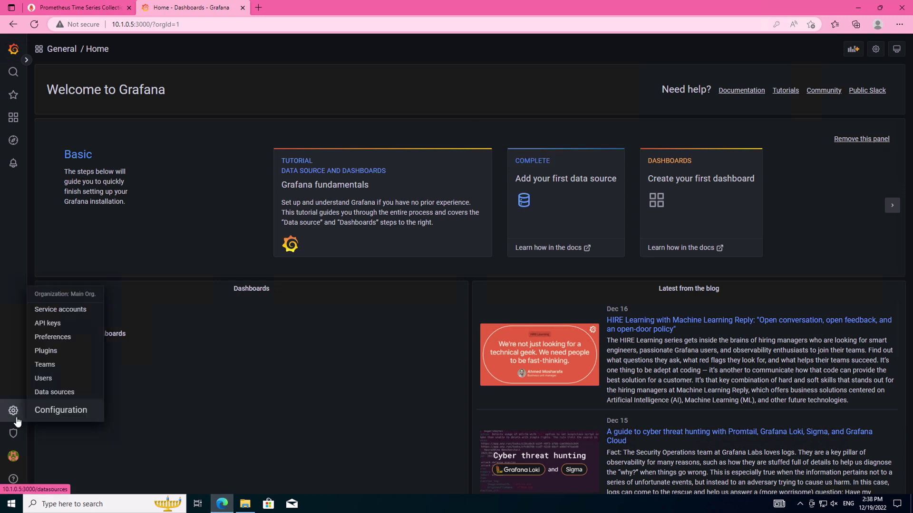
pyautogui.click(54, 392)
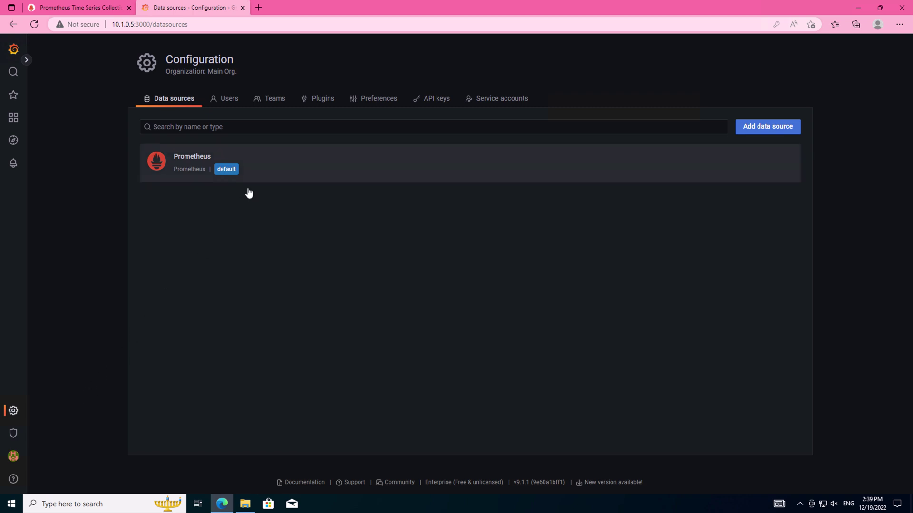
pyautogui.click(263, 176)
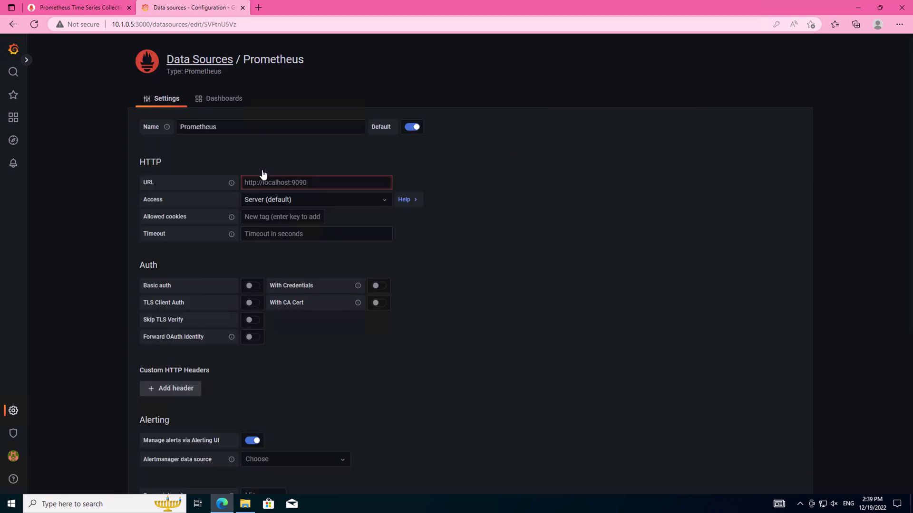
pyautogui.click(319, 184)
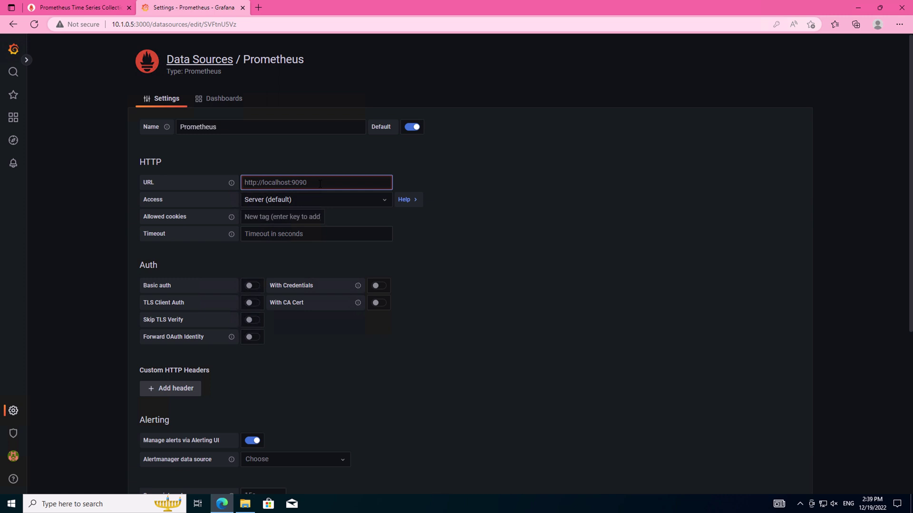
pyautogui.write('http://127.0.0')
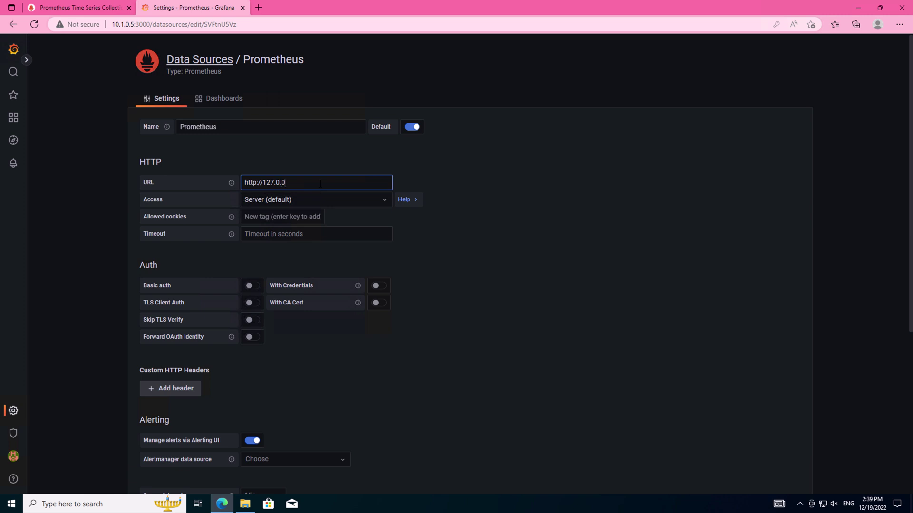
pyautogui.write('.1:9090')
pyautogui.click(416, 235)
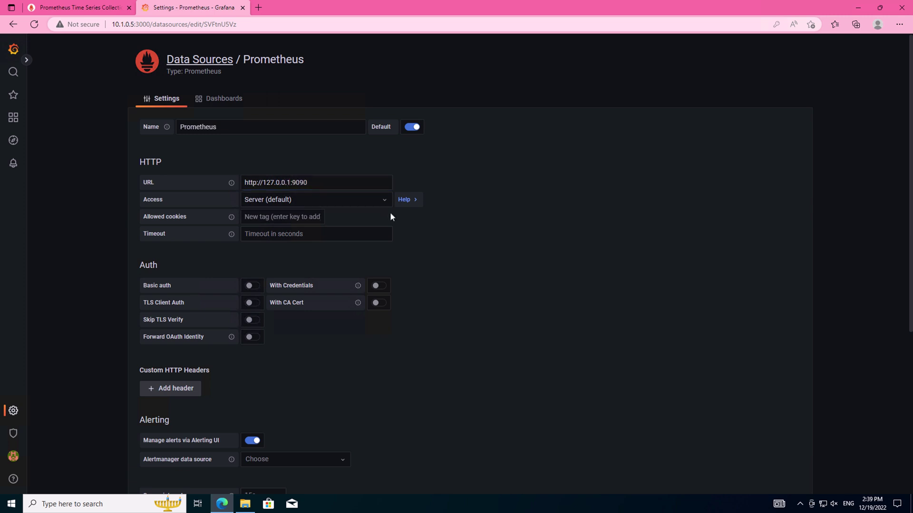
pyautogui.click(376, 202)
pyautogui.click(466, 271)
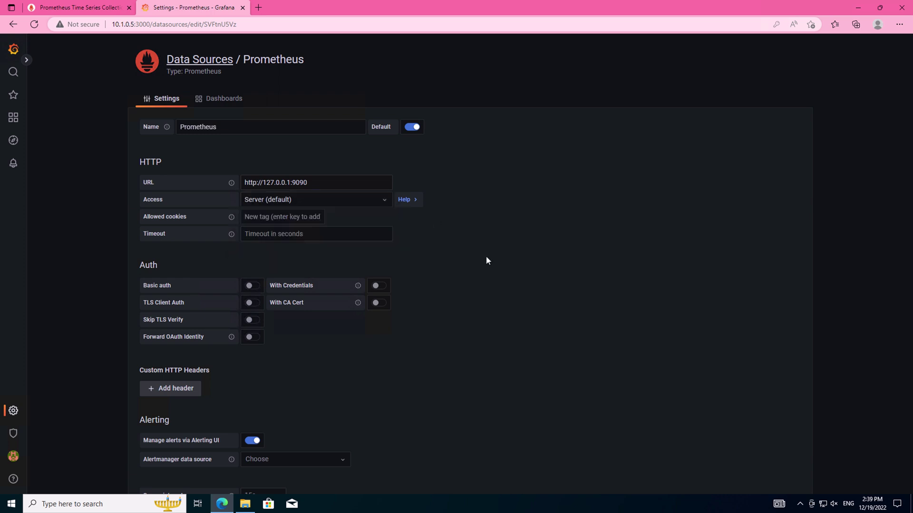
pyautogui.scroll(-5, 453, 278)
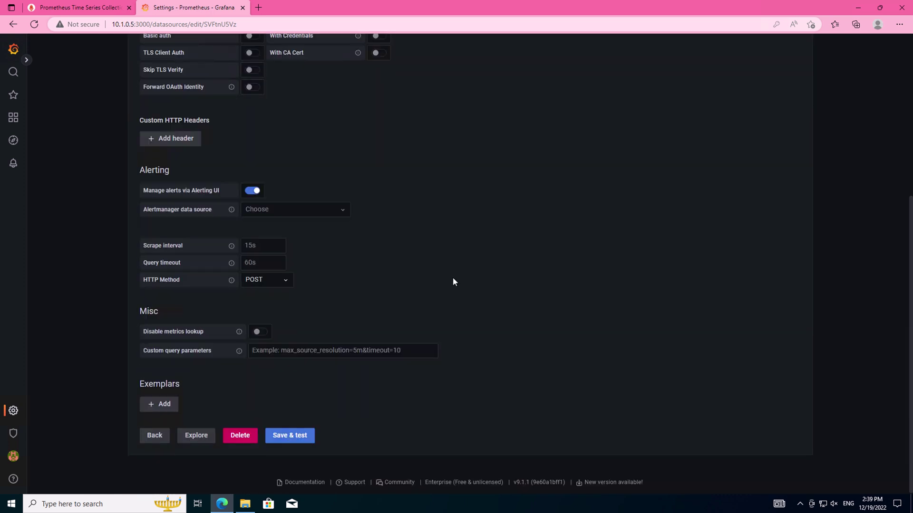
pyautogui.click(291, 436)
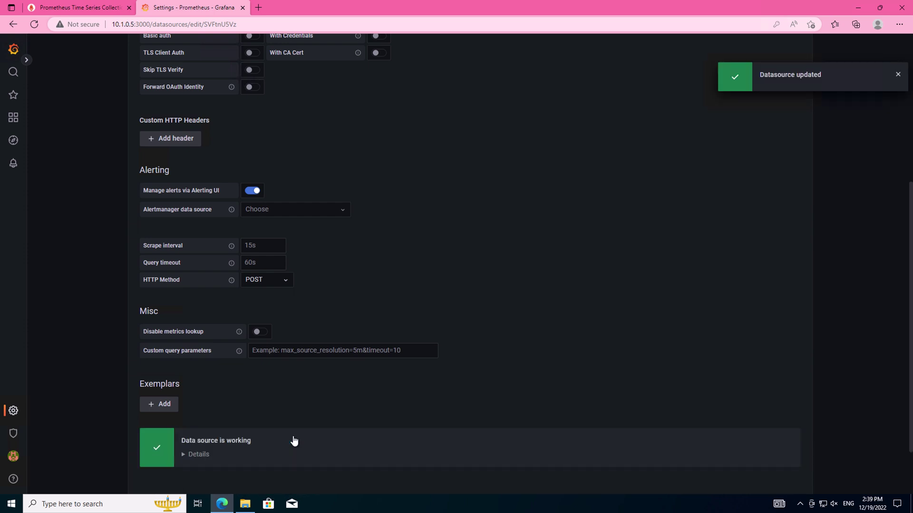
pyautogui.scroll(-2, 293, 435)
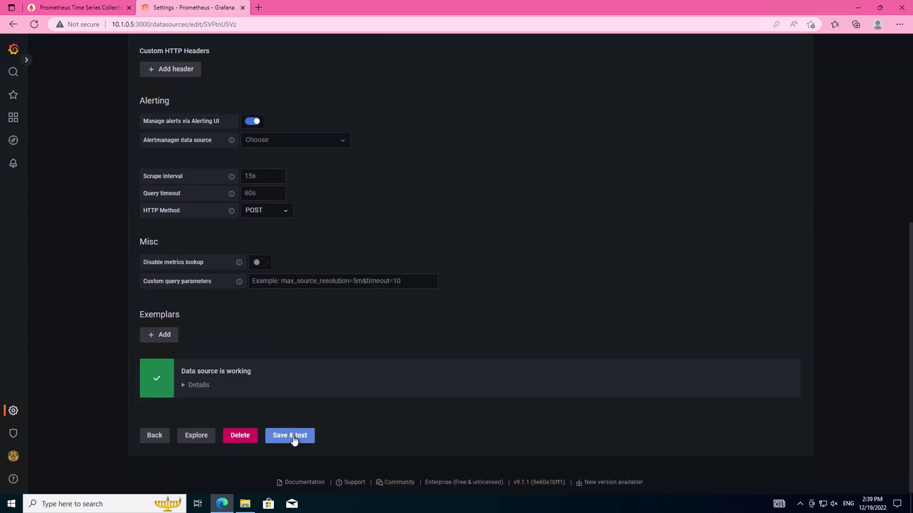
# - Go to Dashboards and open the New > Import page
pyautogui.click(13, 50)
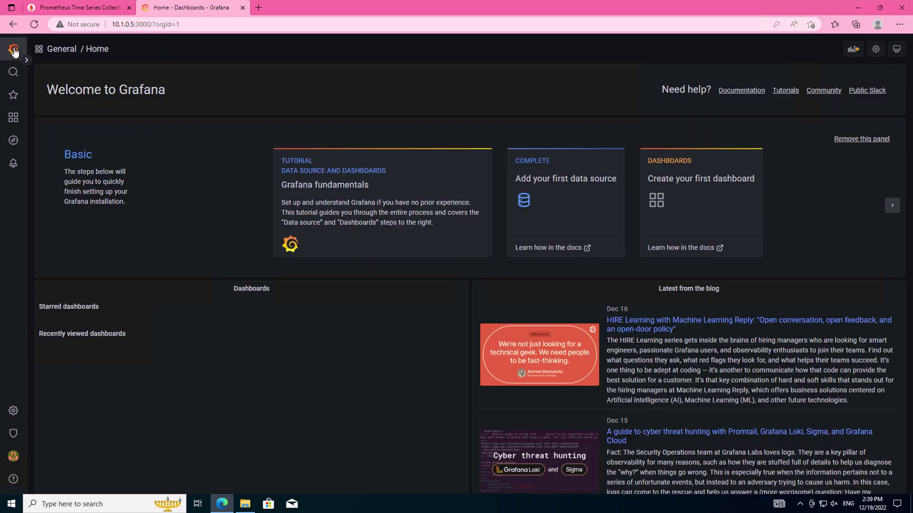
pyautogui.click(13, 118)
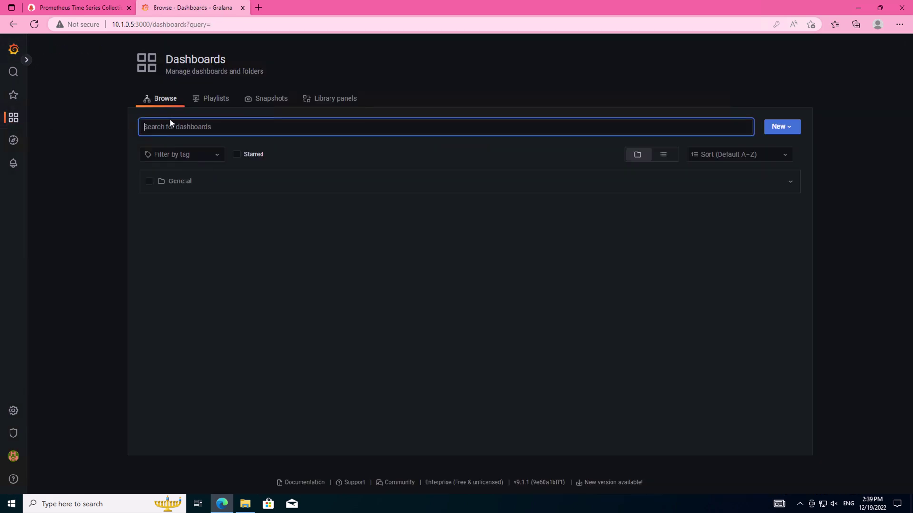
pyautogui.click(795, 132)
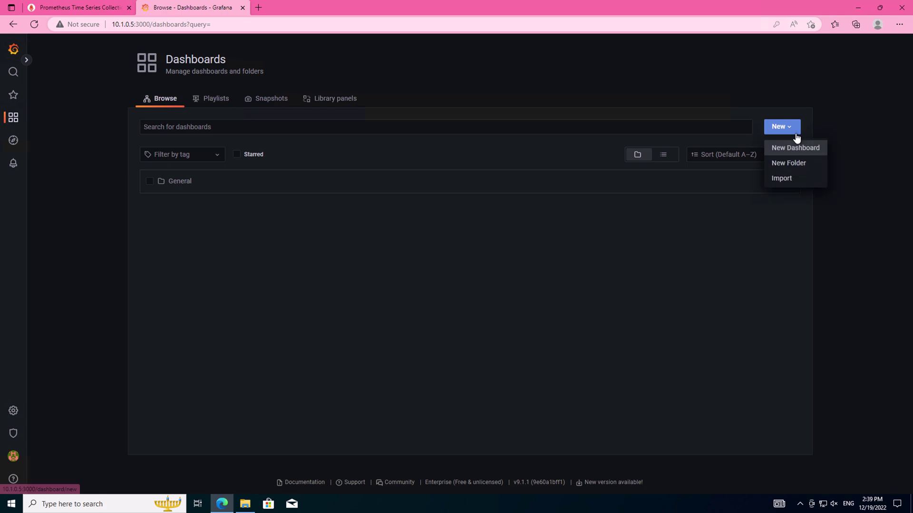
pyautogui.click(797, 178)
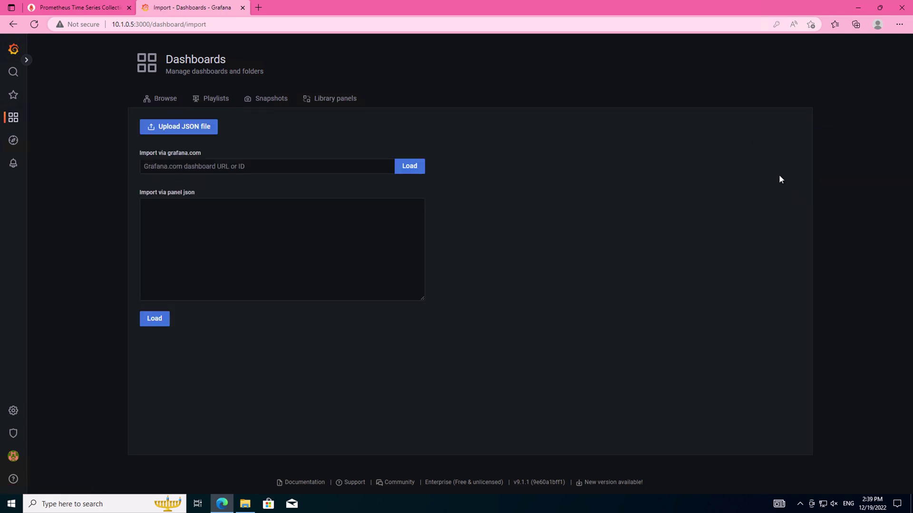
# - Upload CP Dashboard - Single Machine.json and import it using the default Prometheus data source
pyautogui.click(186, 129)
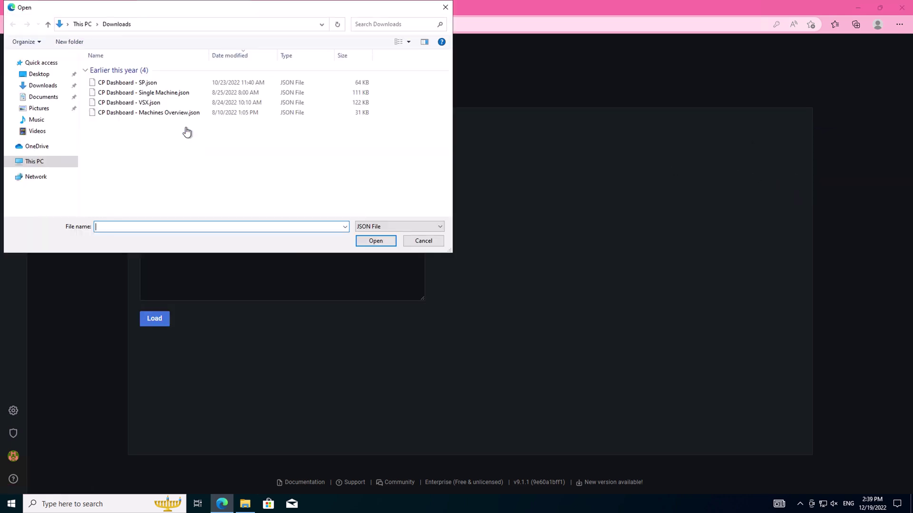
pyautogui.click(186, 94)
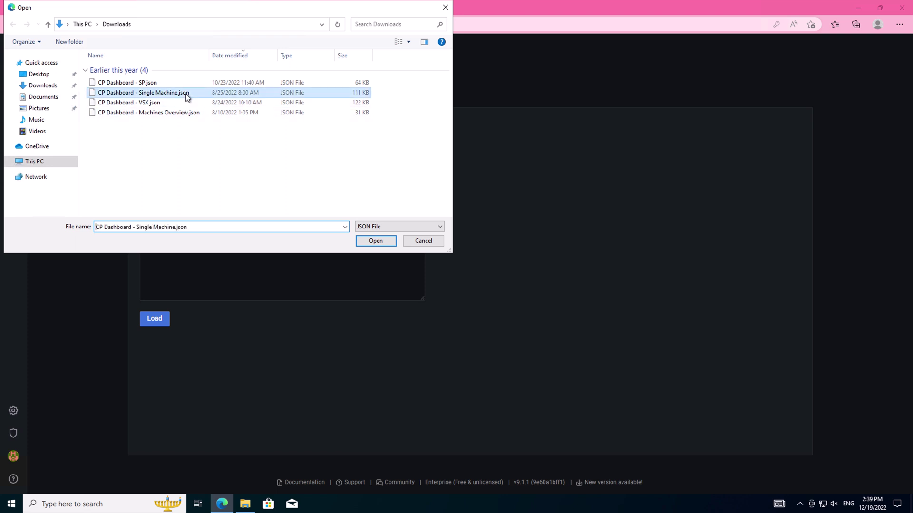
pyautogui.click(375, 239)
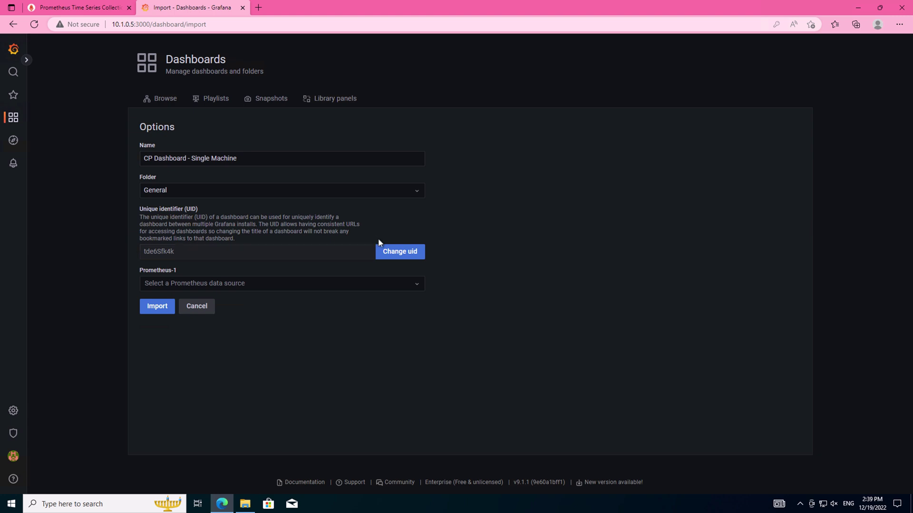
pyautogui.click(422, 284)
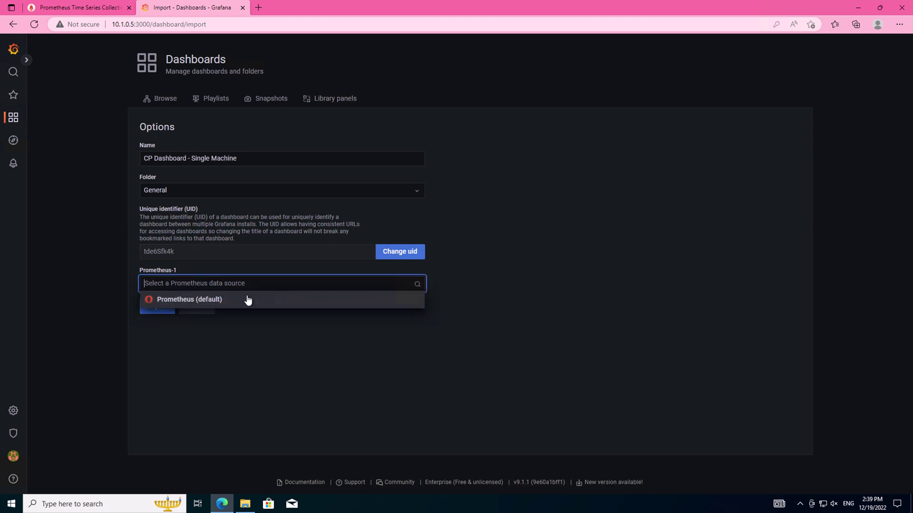
pyautogui.click(206, 300)
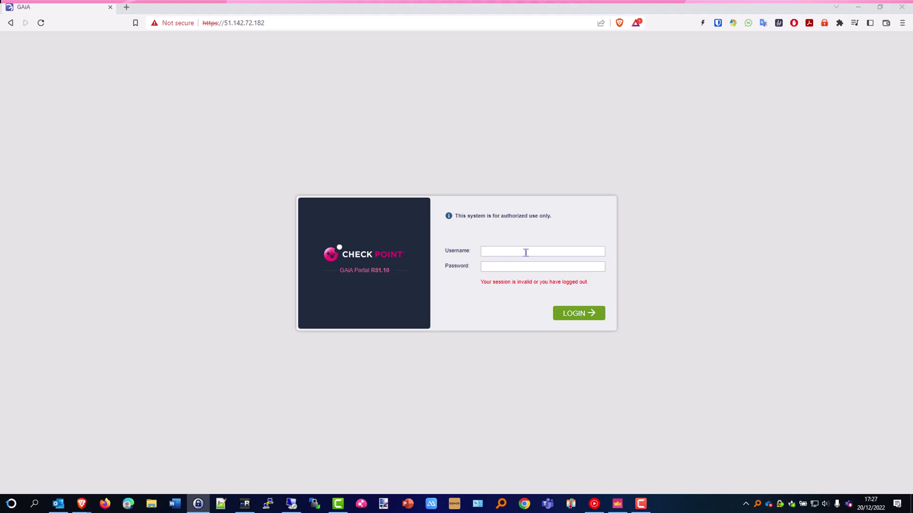
# - Sign in to the Gaia Portal as admin with the account password
pyautogui.click(541, 253)
pyautogui.write('admin')
pyautogui.press('Tab')
pyautogui.hotkey('ctrl', 'v')
pyautogui.press('Return')
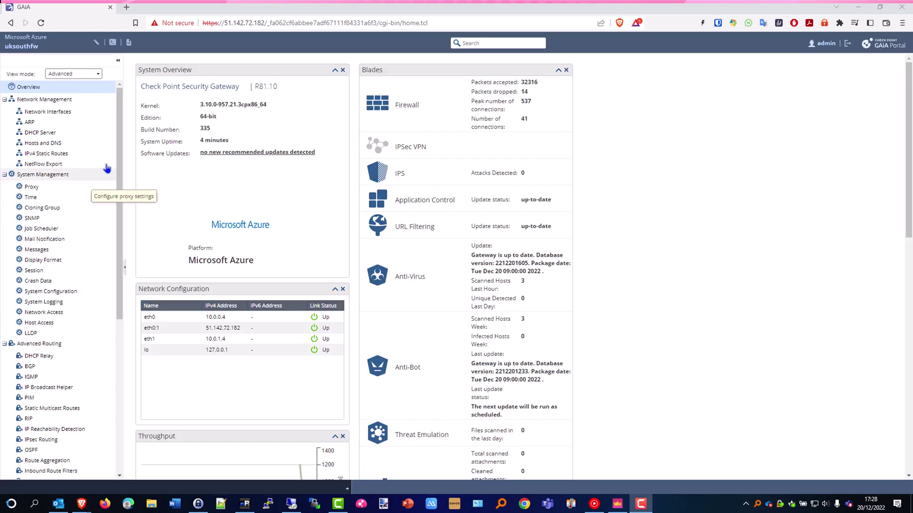
# - Open Upgrades (CPUSE) > Status and Actions from the left navigation tree
pyautogui.scroll(-2, 121, 362)
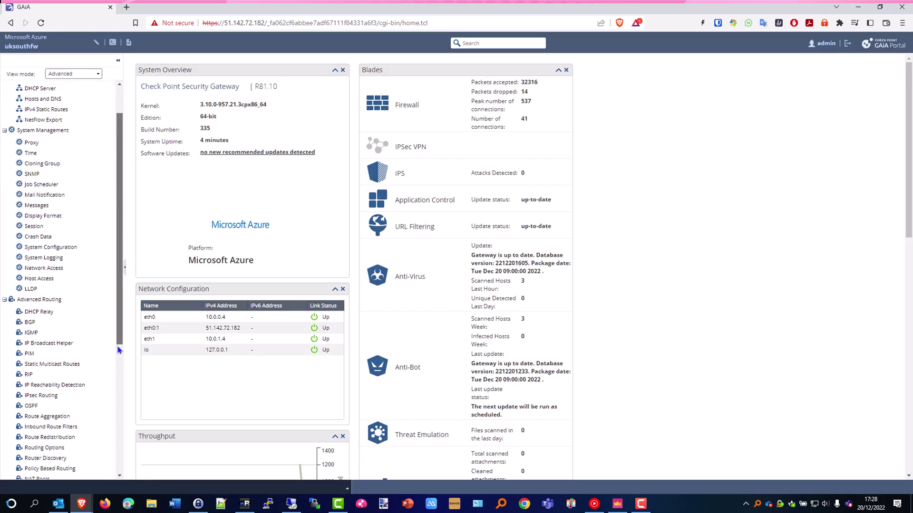
pyautogui.scroll(-10, 120, 362)
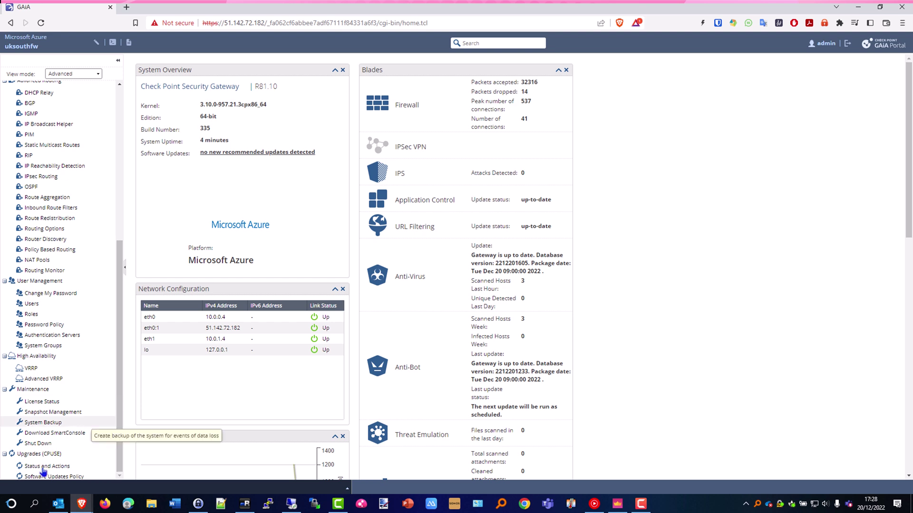
pyautogui.click(44, 467)
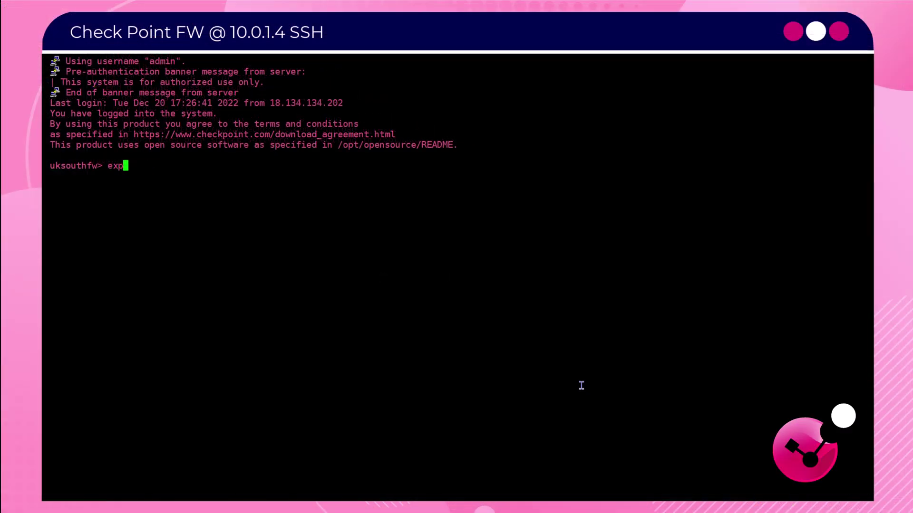
# - Switch the firewall shell into expert mode and clear the screen
pyautogui.write('ert')
pyautogui.press('Return')
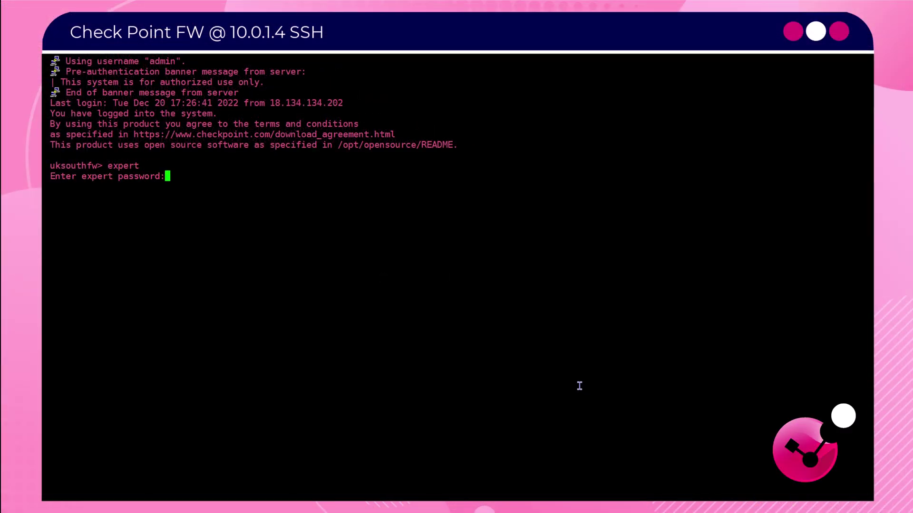
pyautogui.press('Return')
pyautogui.hotkey('ctrl', 'l')
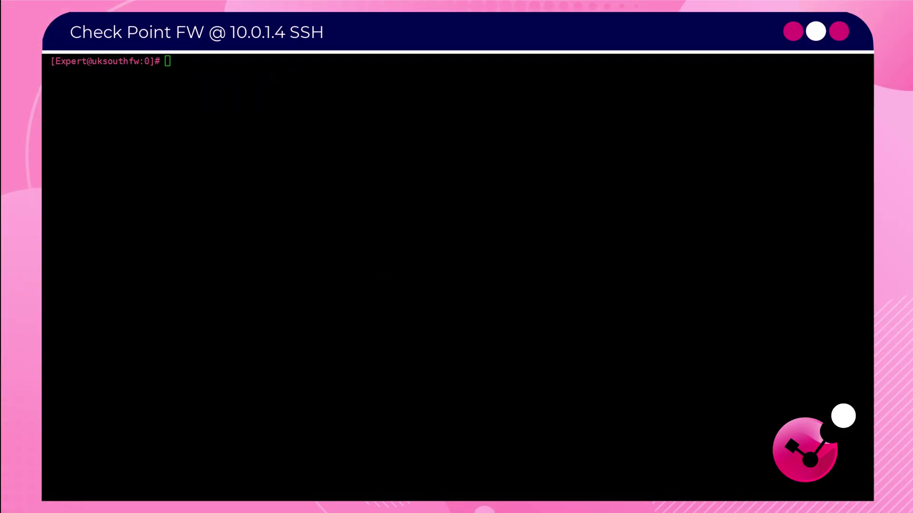
pyautogui.click(515, 238)
pyautogui.press('Return')
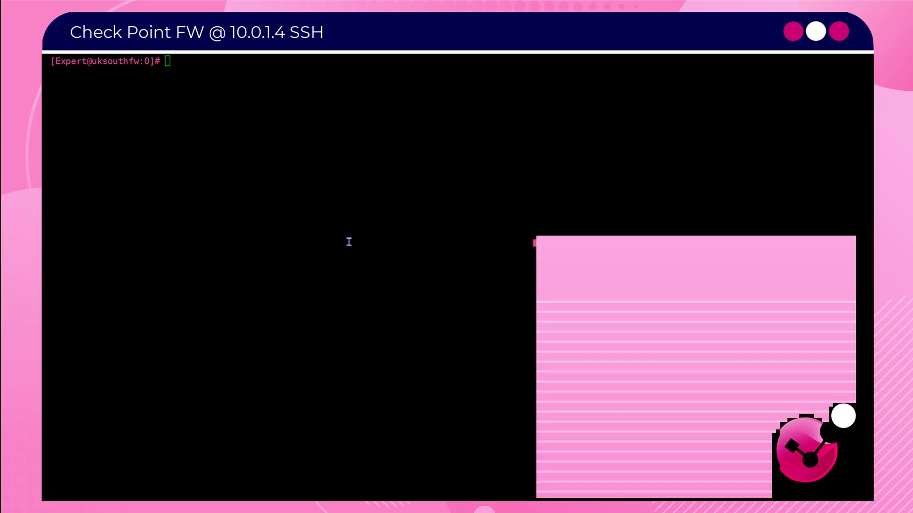
# - Create an empty payload-no-tls.json with sudo touch
pyautogui.click(348, 240)
pyautogui.write('sudo touch payload-no-tls.json')
pyautogui.press('Return')
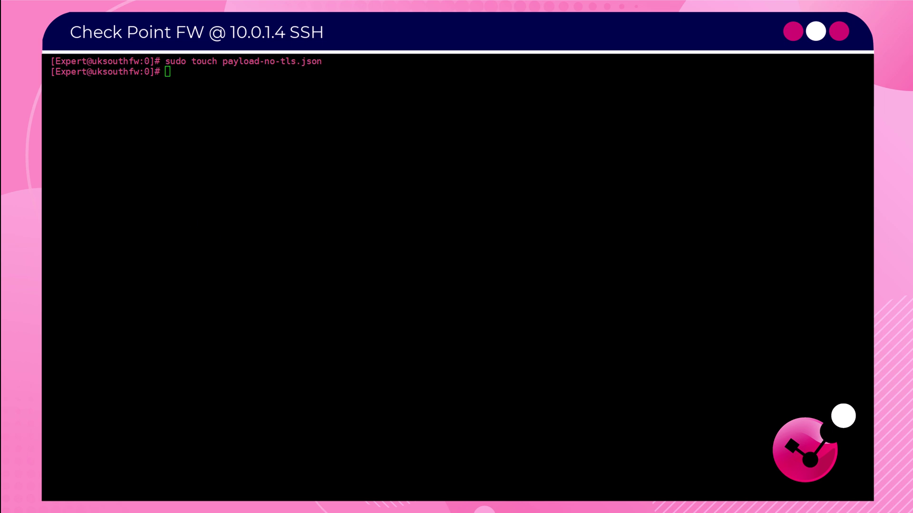
pyautogui.hotkey('ctrl', 'l')
# - In vi, paste the export-targets JSON, set the URL host to 10.1.0.5, and save with :wq!
pyautogui.write('sudo vi payload-vs-tls.json')
pyautogui.press('Return')
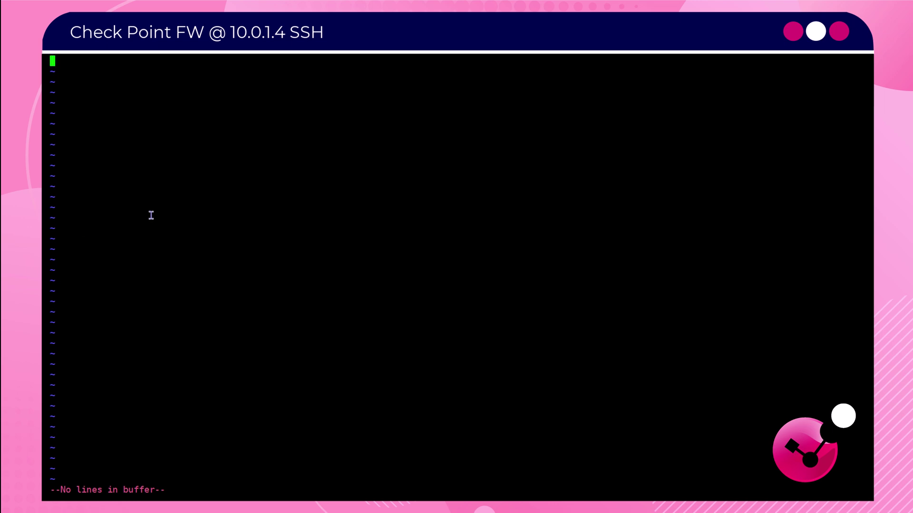
pyautogui.press('i')
pyautogui.write('{ \t"enabled":true, \t"export-targets": {"add": [ \t{ \t\t"enabled":true, \t\t"type": "prometheus-remote-write", \t\t"url": "http://x.x.x.x:9090/api/v1/write" \t} \t]} }')
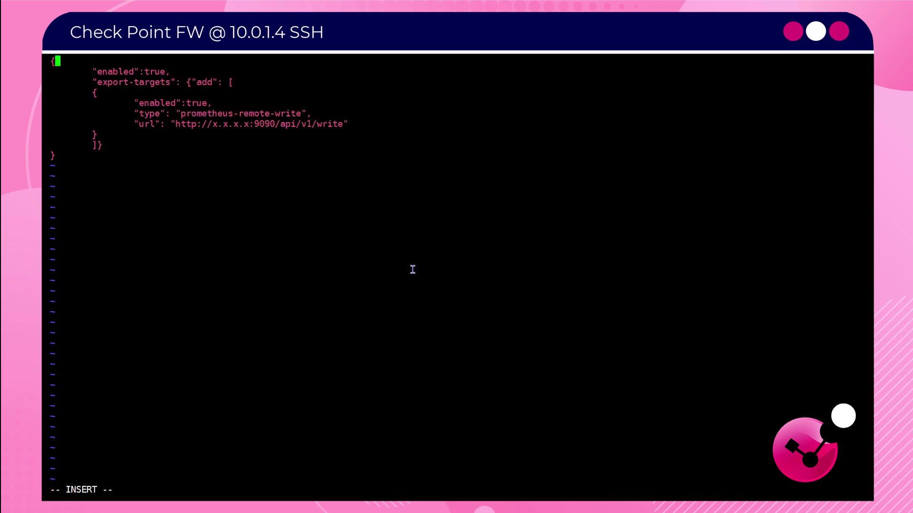
pyautogui.press('Down')
pyautogui.press('Down')
pyautogui.press('Down')
pyautogui.press('Down')
pyautogui.press('Down')
pyautogui.press('Down')
pyautogui.press('BackSpace')
pyautogui.press('BackSpace')
pyautogui.press('BackSpace')
pyautogui.press('BackSpace')
pyautogui.press('BackSpace')
pyautogui.press('BackSpace')
pyautogui.press('BackSpace')
pyautogui.write('10.')
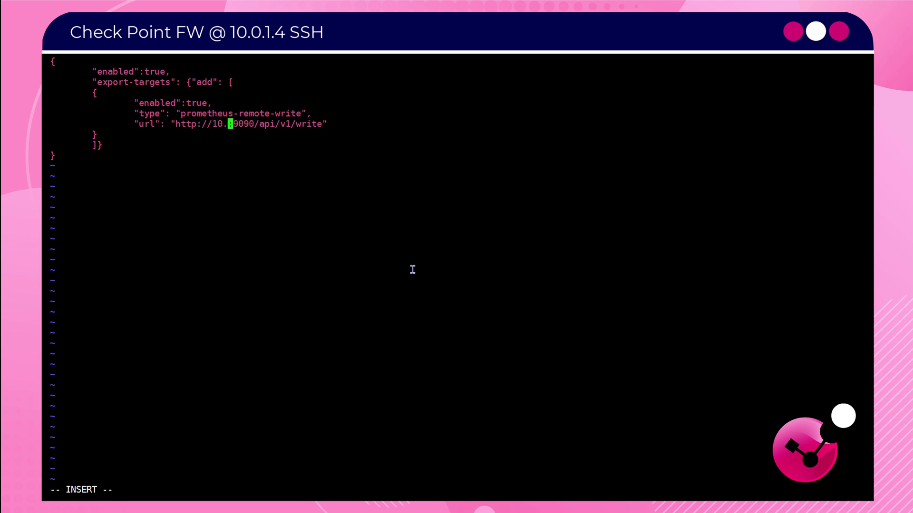
pyautogui.write('1.0.5')
pyautogui.press('Down')
pyautogui.press('Down')
pyautogui.press('Down')
pyautogui.press('Escape')
pyautogui.write(':wq!')
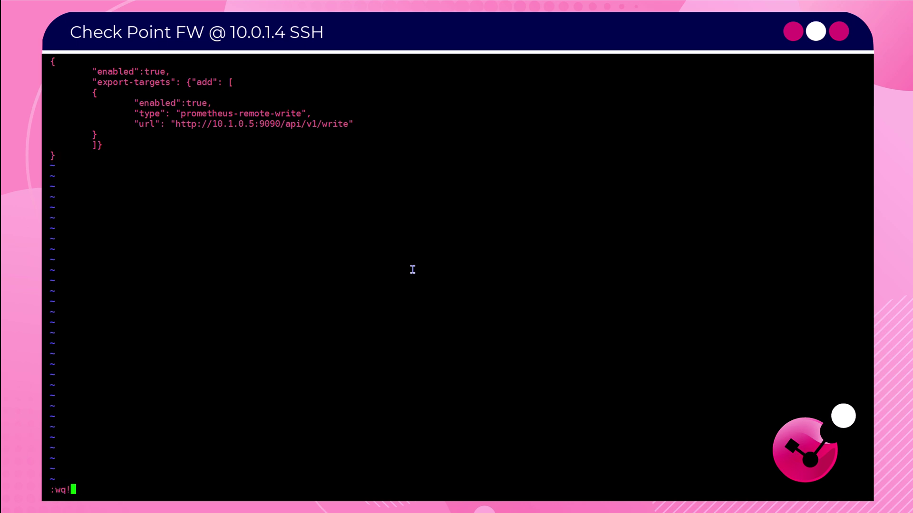
pyautogui.press('Return')
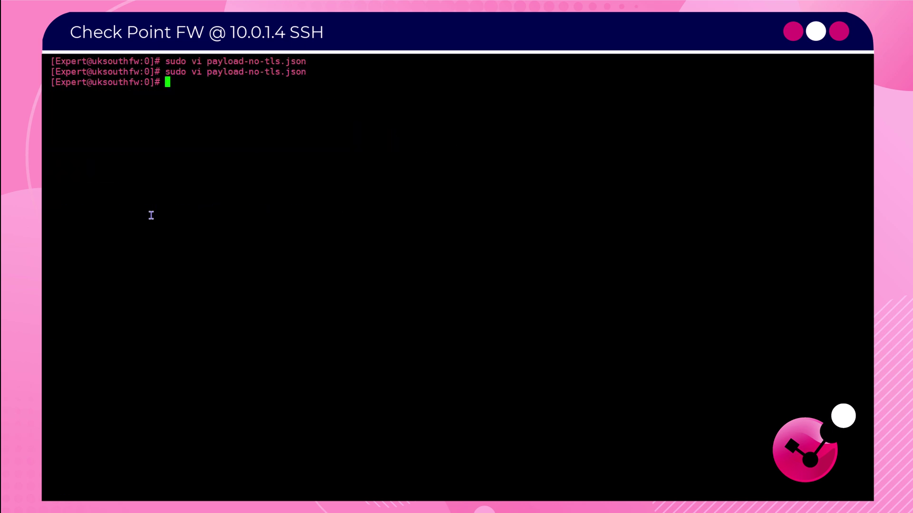
pyautogui.write('clear')
pyautogui.press('Return')
# - Run /opt/CPotelcol/REST.py --set_open_telemetry with the contents of payload-no-tls.json
pyautogui.rightClick(487, 172)
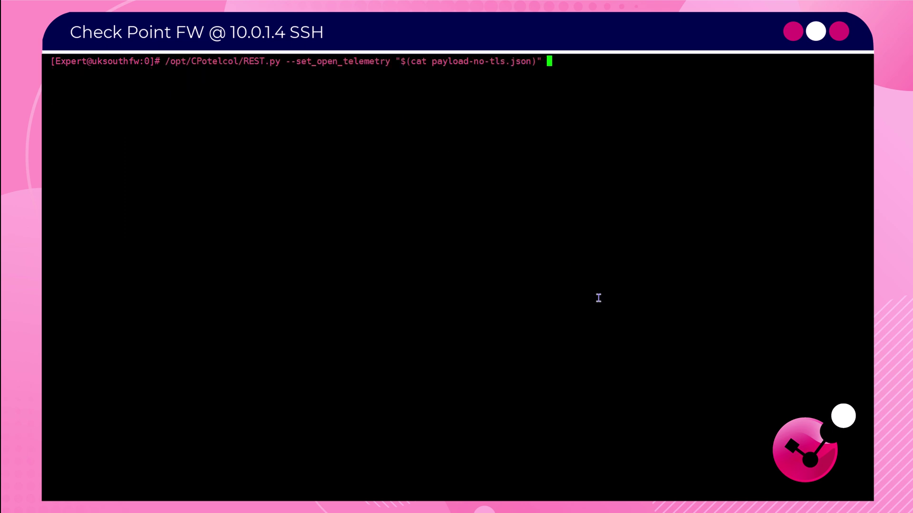
pyautogui.press('Return')
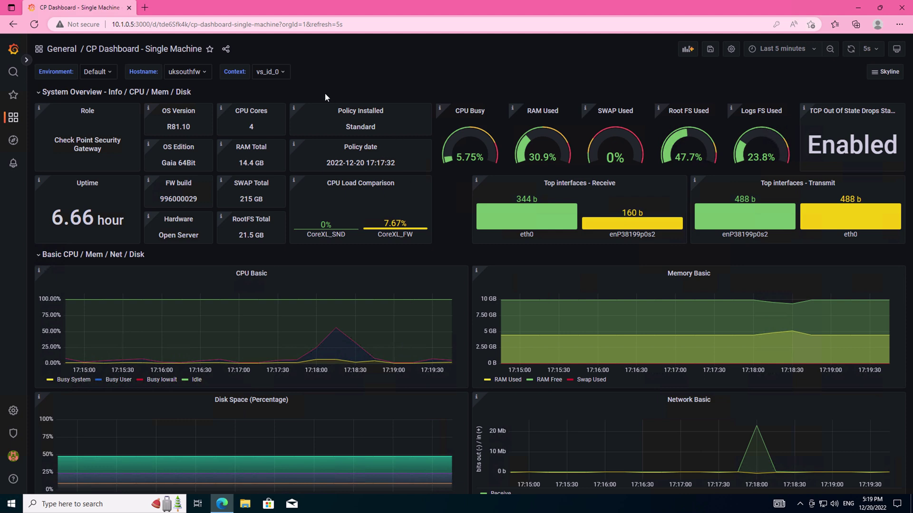
pyautogui.click(284, 77)
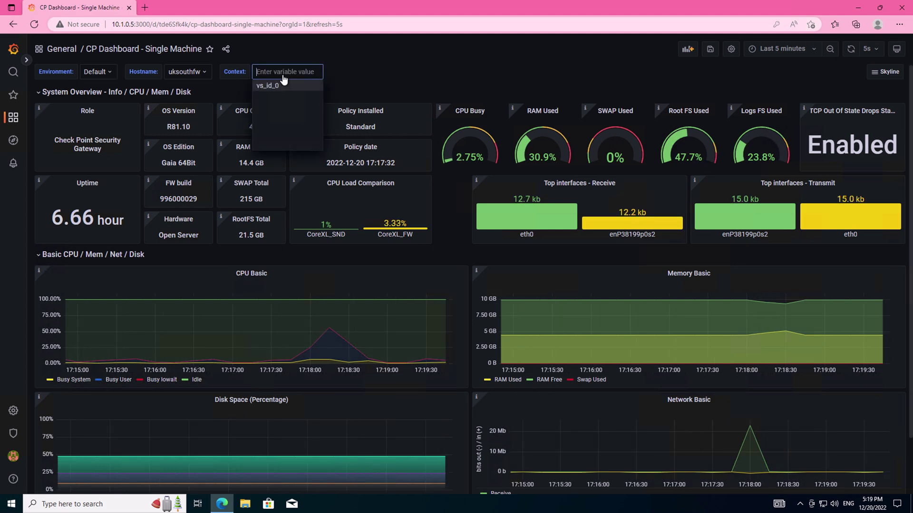
pyautogui.click(371, 63)
pyautogui.click(186, 71)
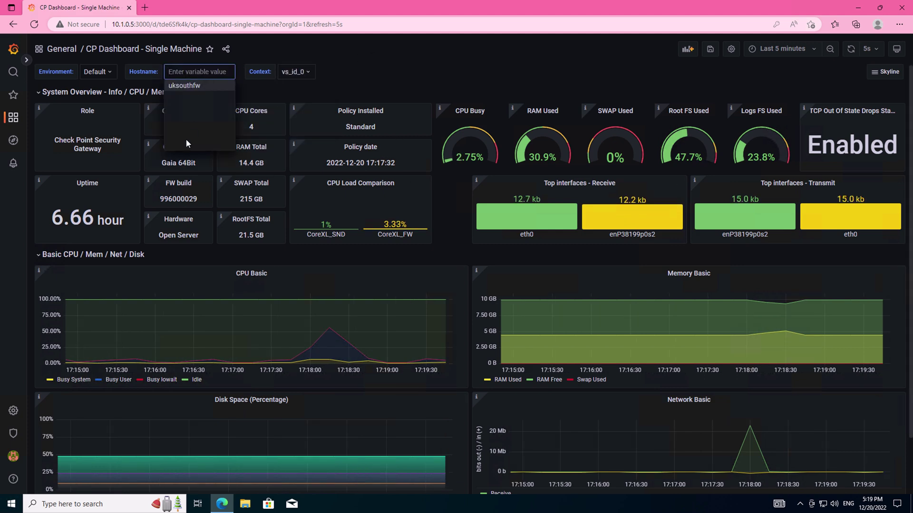
pyautogui.click(184, 85)
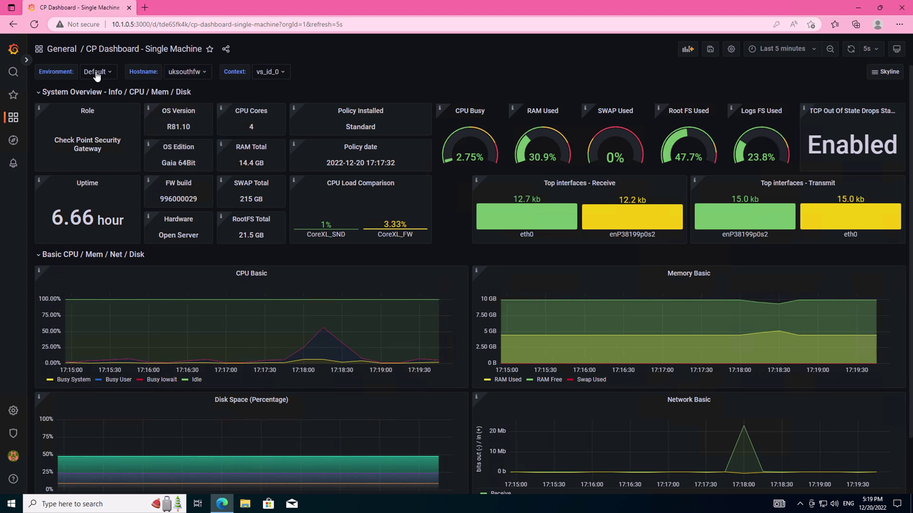
pyautogui.click(96, 72)
pyautogui.click(429, 78)
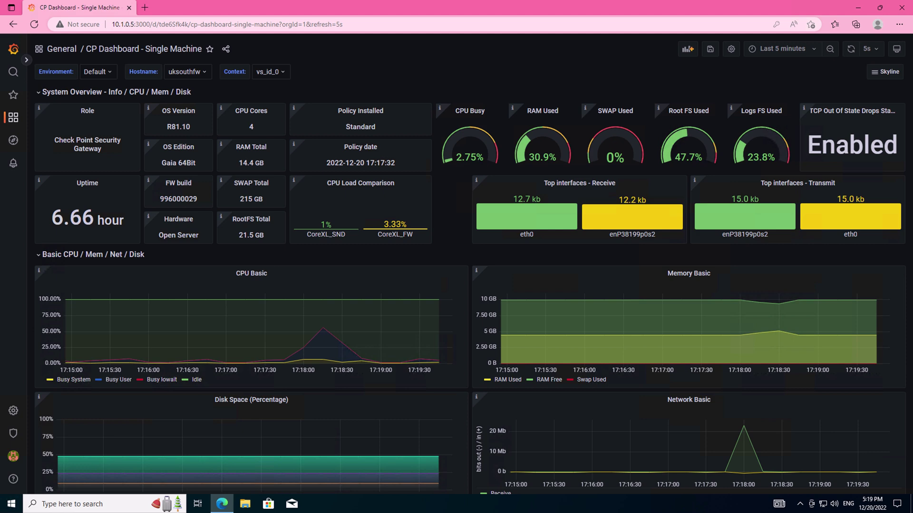
pyautogui.moveTo(13, 411)
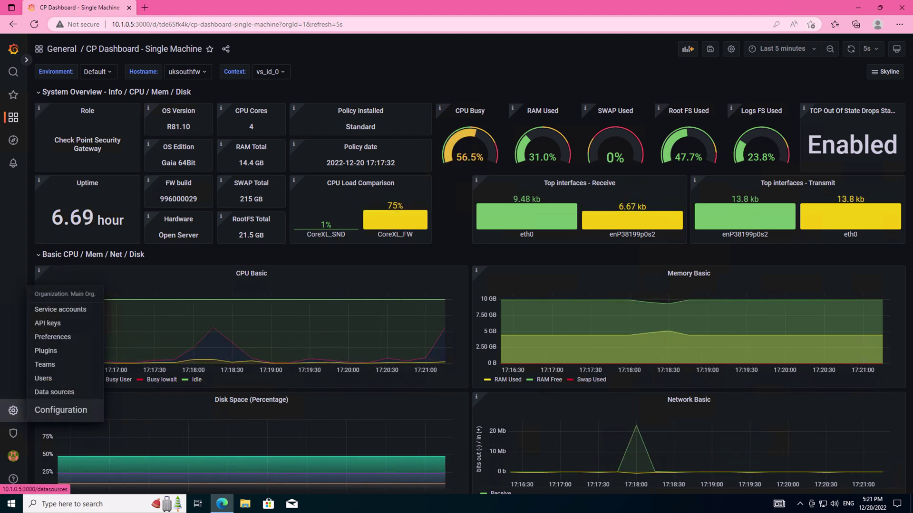